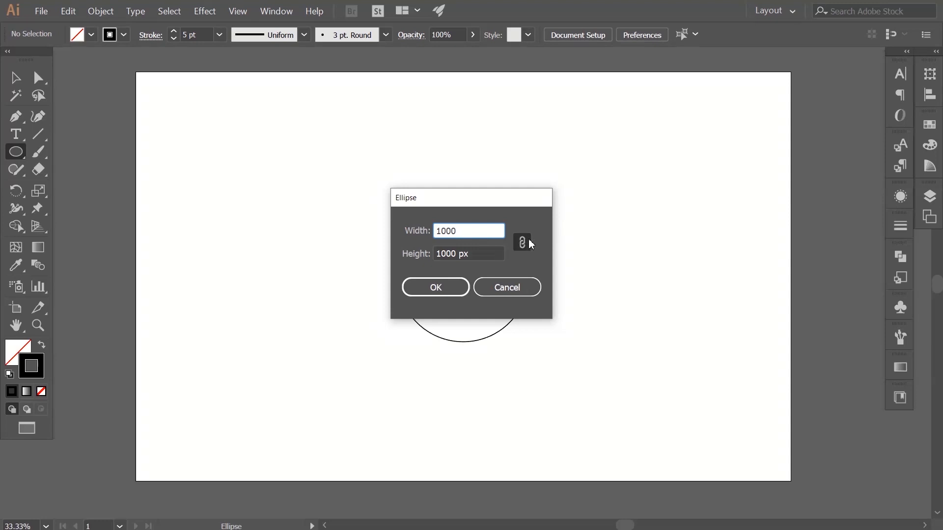
Step: Create a 1000 px circle beside the existing smaller circle and deselect it
{"action": "left_click", "coordinate": [461, 287]}
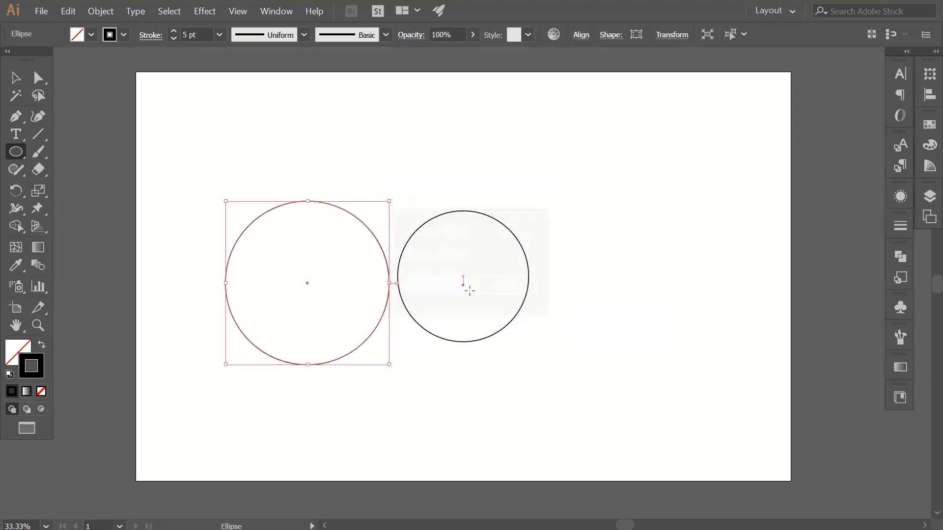
{"action": "left_click", "coordinate": [15, 77]}
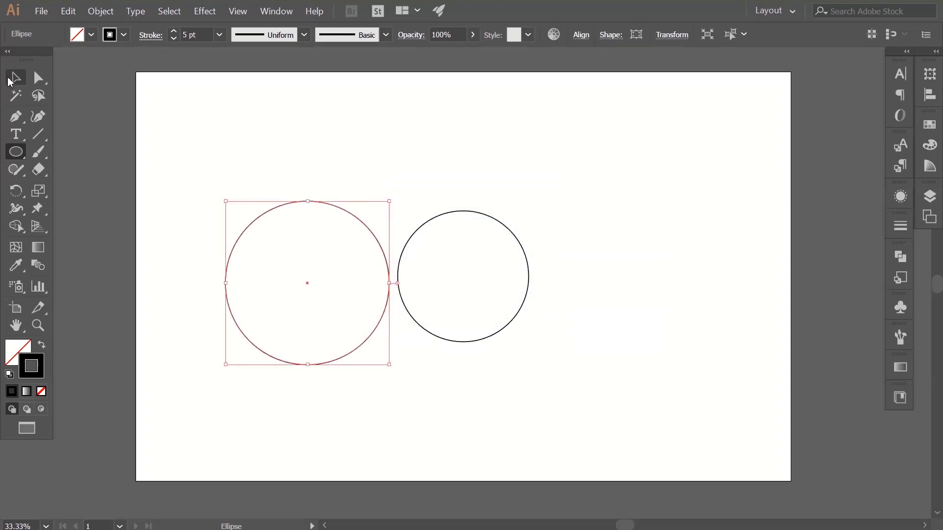
{"action": "left_click", "coordinate": [369, 390]}
{"action": "left_click", "coordinate": [350, 356]}
{"action": "left_click", "coordinate": [357, 373]}
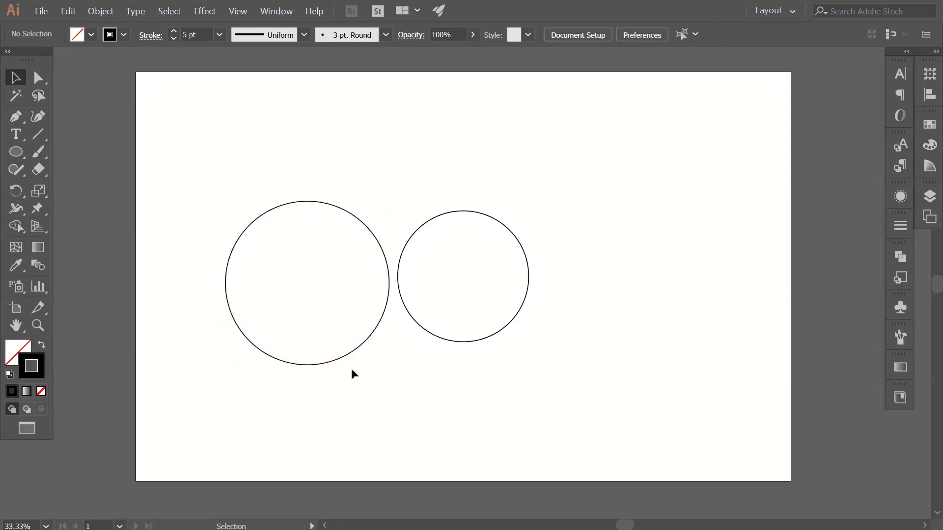
Step: Position the 1000 px circle over the small circle's left edge, with one copy offset up-left and another touching its right side
{"action": "left_click_drag", "start_coordinate": [350, 355], "coordinate": [405, 316]}
{"action": "left_click", "coordinate": [435, 298]}
{"action": "left_click", "coordinate": [575, 303]}
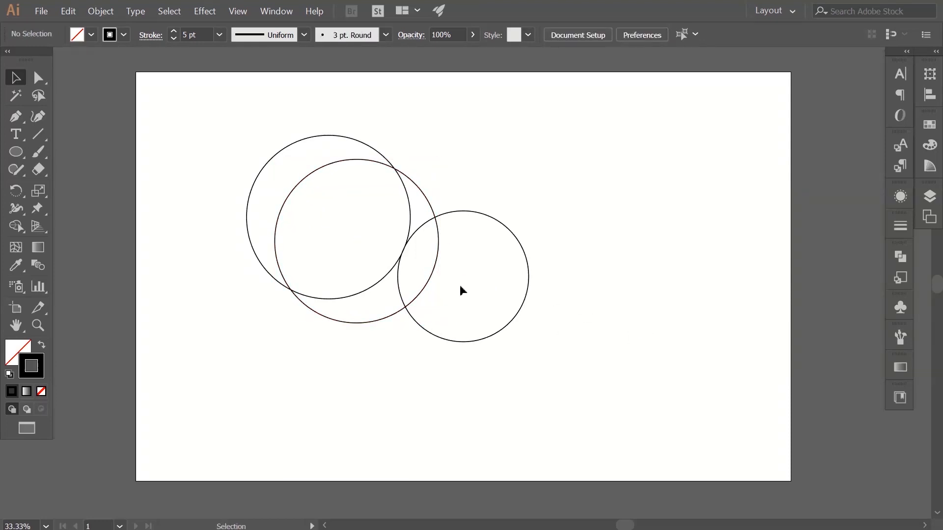
{"action": "left_click_drag", "start_coordinate": [427, 281], "coordinate": [593, 284]}
{"action": "left_click", "coordinate": [578, 367]}
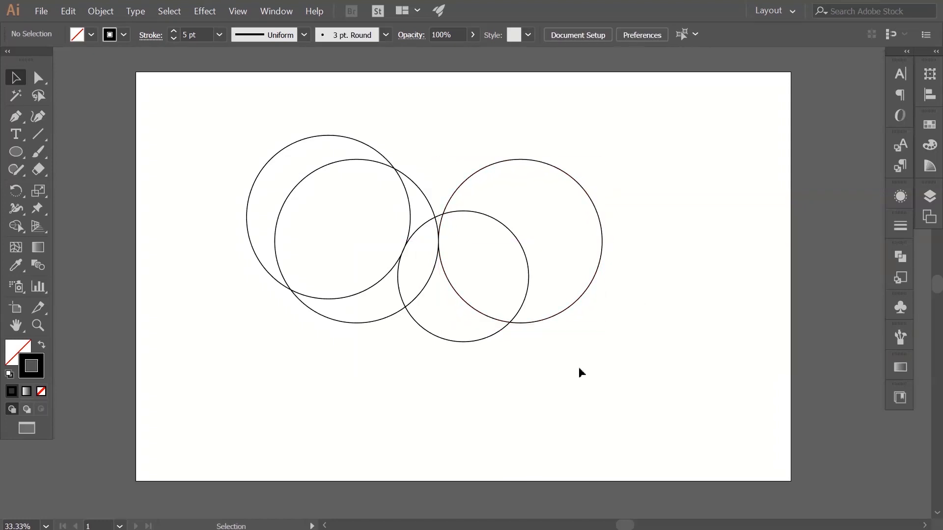
Step: Remove the large circles' regions outside the small circle with Shape Builder, keeping the small circle and its pointed upper-left horn
{"action": "left_click_drag", "start_coordinate": [620, 385], "coordinate": [245, 156]}
{"action": "left_click", "coordinate": [16, 227]}
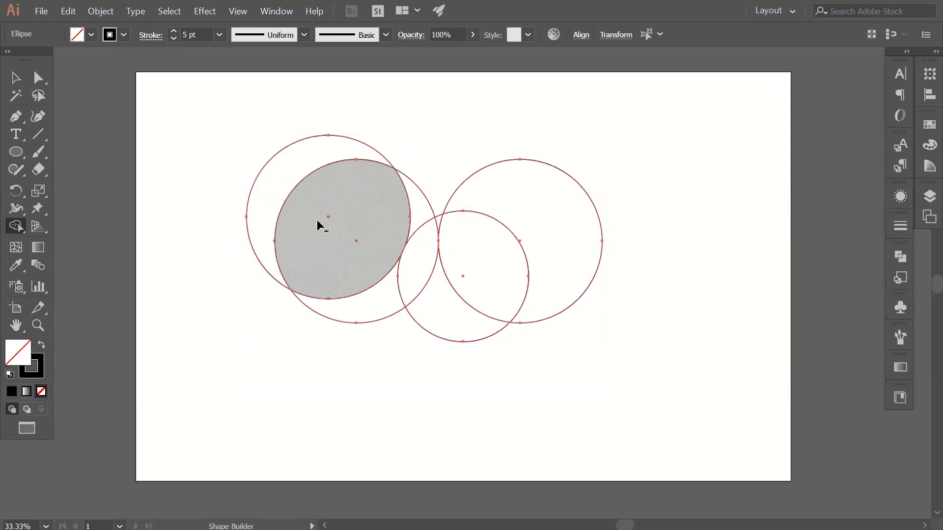
{"action": "left_click", "coordinate": [310, 164], "text": "alt"}
{"action": "left_click", "coordinate": [332, 236], "text": "alt"}
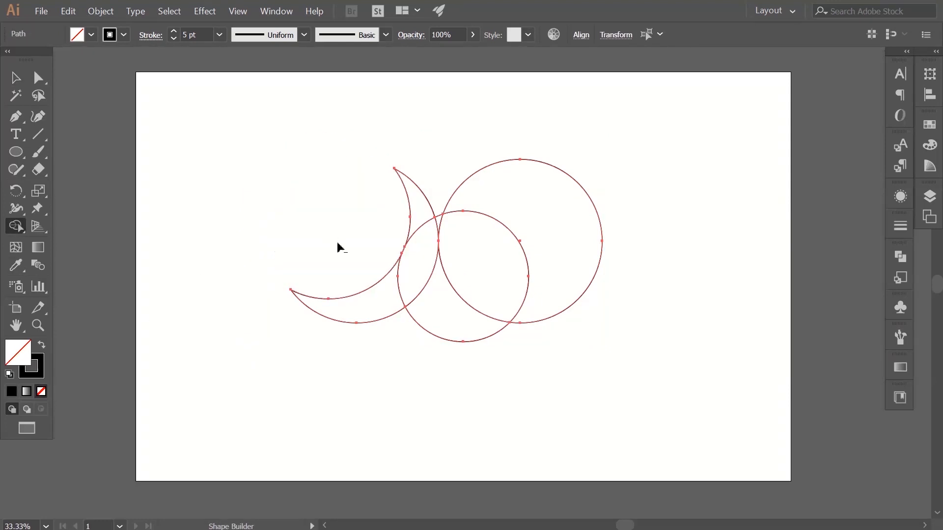
{"action": "left_click", "coordinate": [367, 301], "text": "alt"}
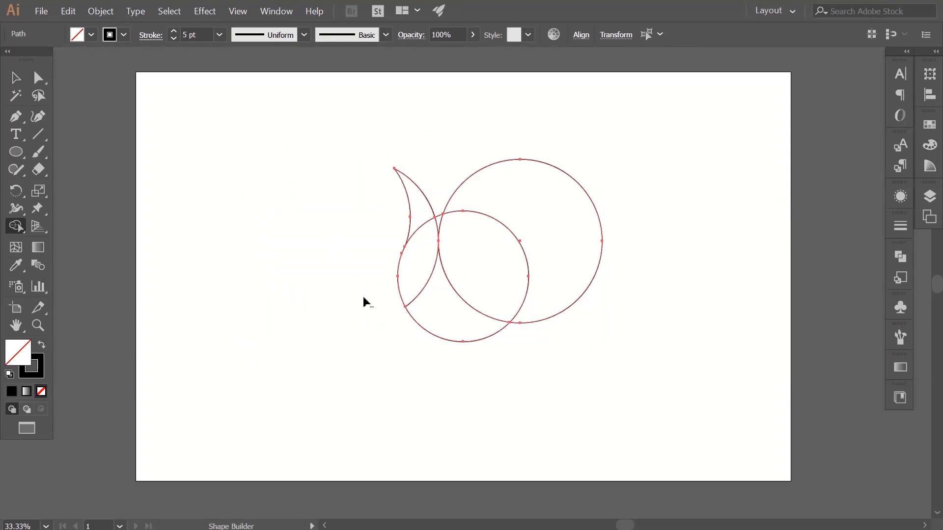
{"action": "left_click", "coordinate": [543, 235], "text": "alt"}
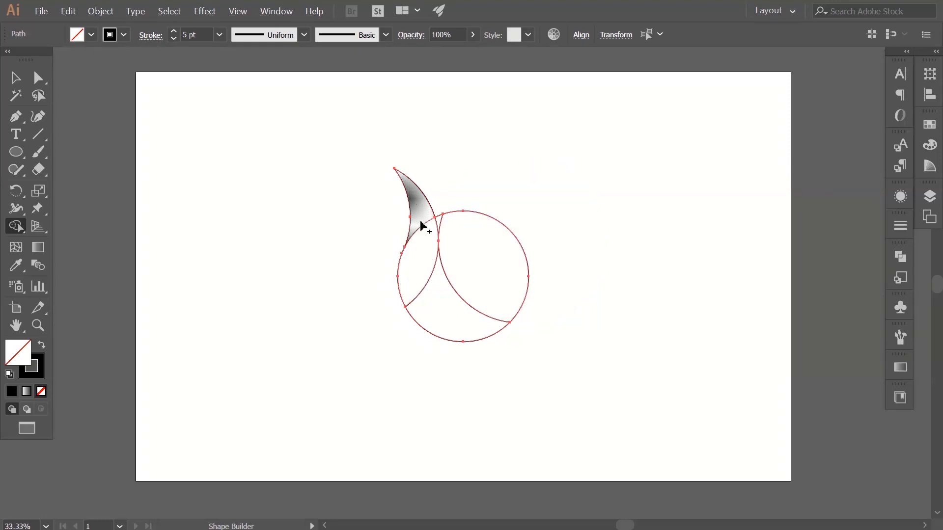
Step: Merge the pointed horn with the small circle's left and lower regions into one curved flame shape
{"action": "mouse_move", "coordinate": [420, 223]}
{"action": "left_mouse_down"}
{"action": "mouse_move", "coordinate": [448, 305]}
{"action": "mouse_move", "coordinate": [449, 295]}
{"action": "left_mouse_up"}
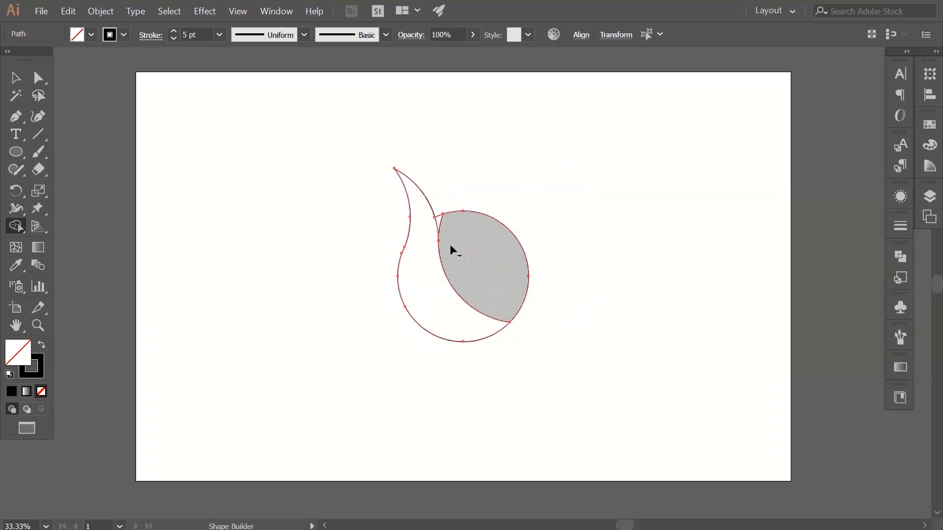
{"action": "left_click", "coordinate": [15, 77]}
{"action": "left_click", "coordinate": [363, 253]}
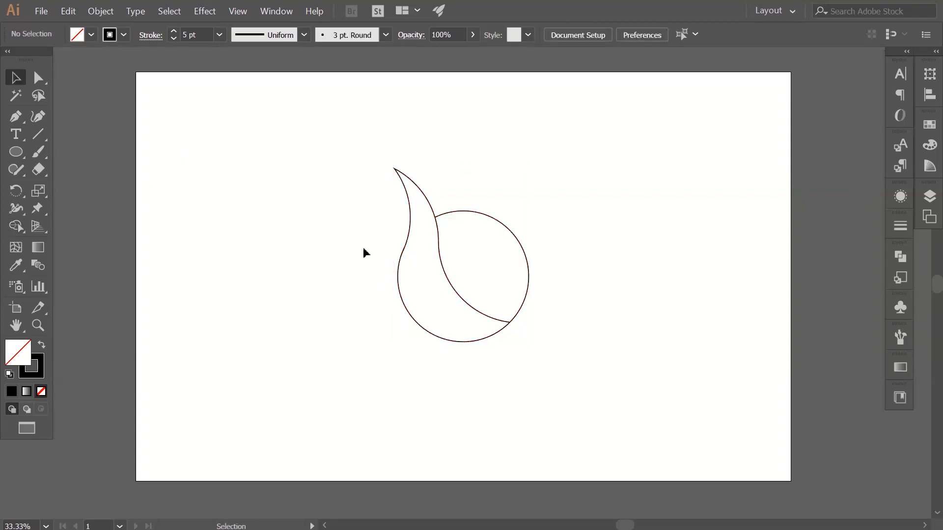
Step: Delete the three stray line paths from Layer 2, keeping the flame and the remaining circle outline
{"action": "left_click", "coordinate": [497, 306]}
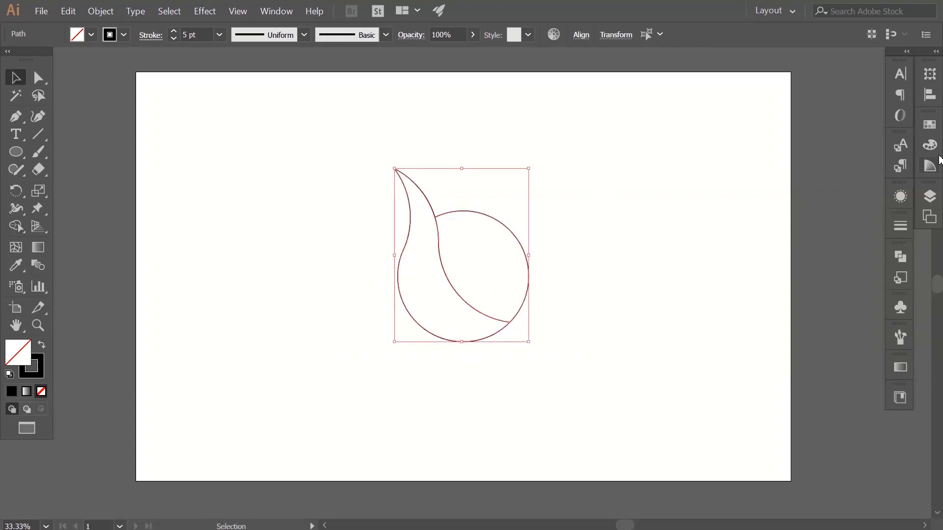
{"action": "left_click", "coordinate": [929, 197]}
{"action": "left_click", "coordinate": [817, 234]}
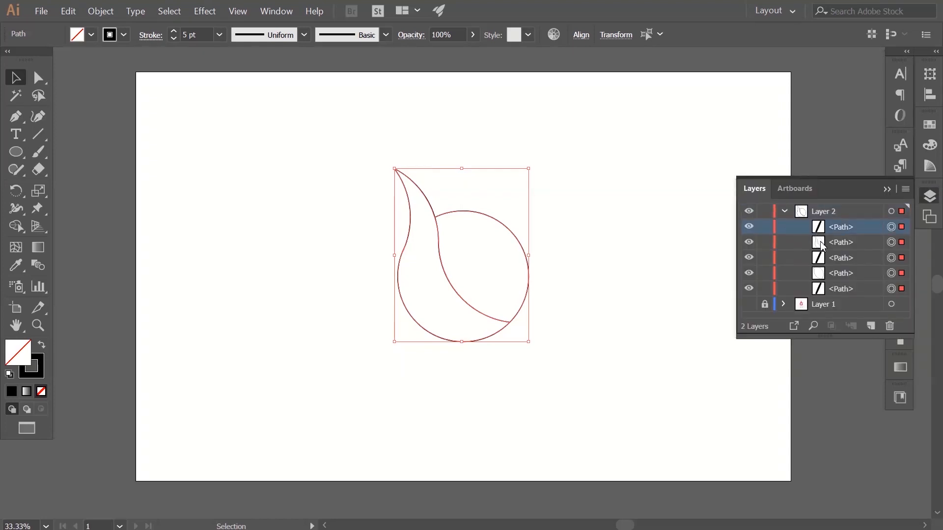
{"action": "left_click", "coordinate": [820, 245]}
{"action": "left_click", "coordinate": [842, 279]}
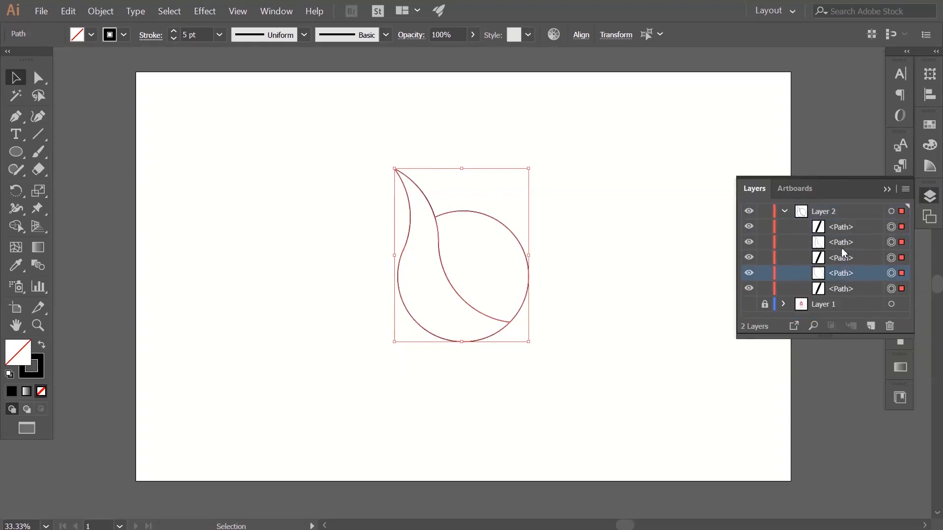
{"action": "left_click_drag", "start_coordinate": [837, 232], "coordinate": [889, 326]}
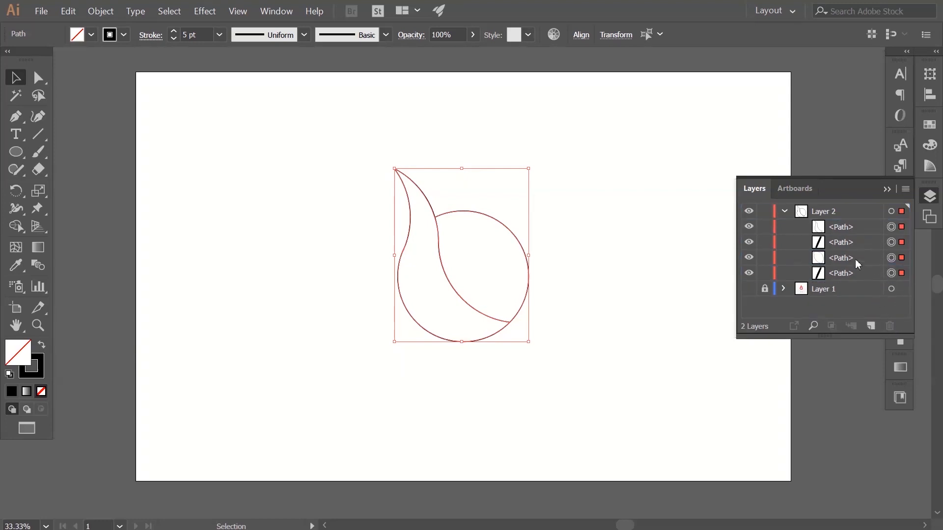
{"action": "left_click_drag", "start_coordinate": [843, 248], "coordinate": [889, 284]}
{"action": "left_click_drag", "start_coordinate": [893, 327], "coordinate": [891, 327]}
{"action": "left_click_drag", "start_coordinate": [842, 258], "coordinate": [889, 326]}
{"action": "left_click", "coordinate": [929, 196]}
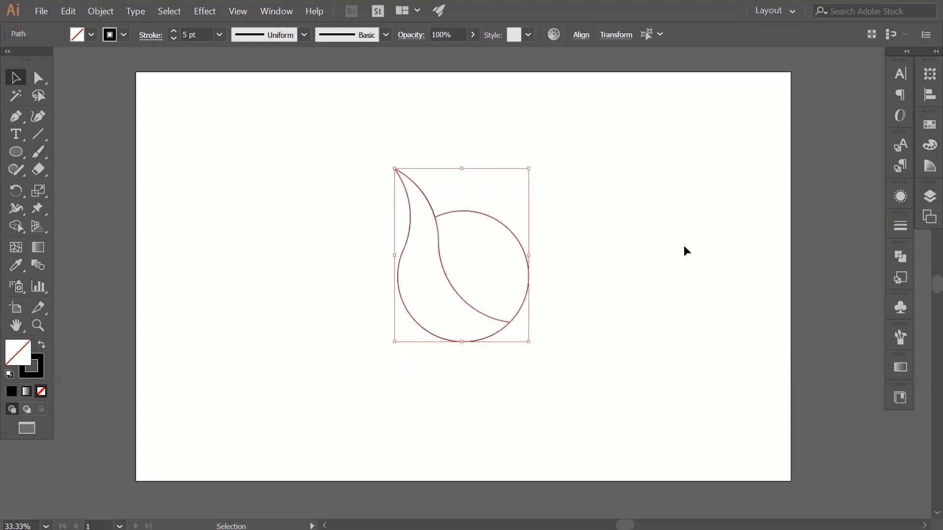
{"action": "left_click", "coordinate": [515, 279]}
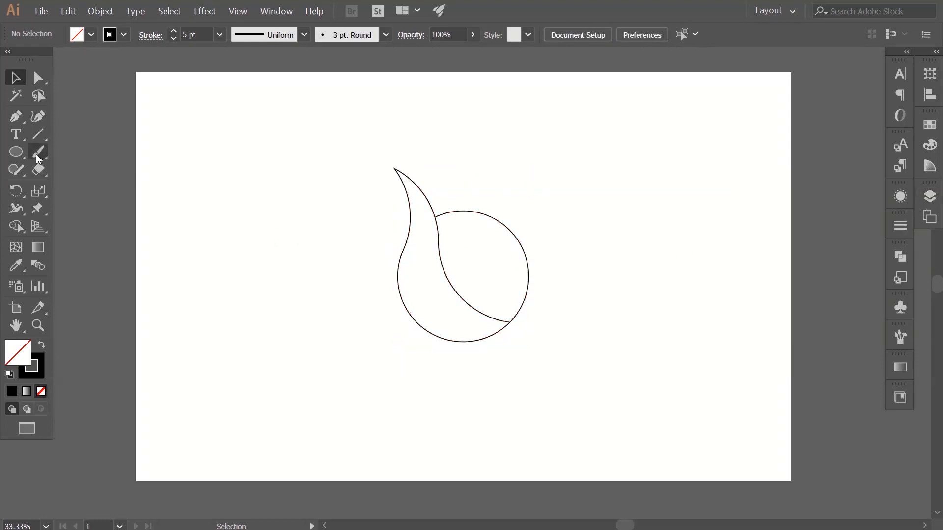
Step: Create another 1000 px circle and move it over the upper-right part of the small circle
{"action": "left_click", "coordinate": [21, 153]}
{"action": "left_click", "coordinate": [309, 287]}
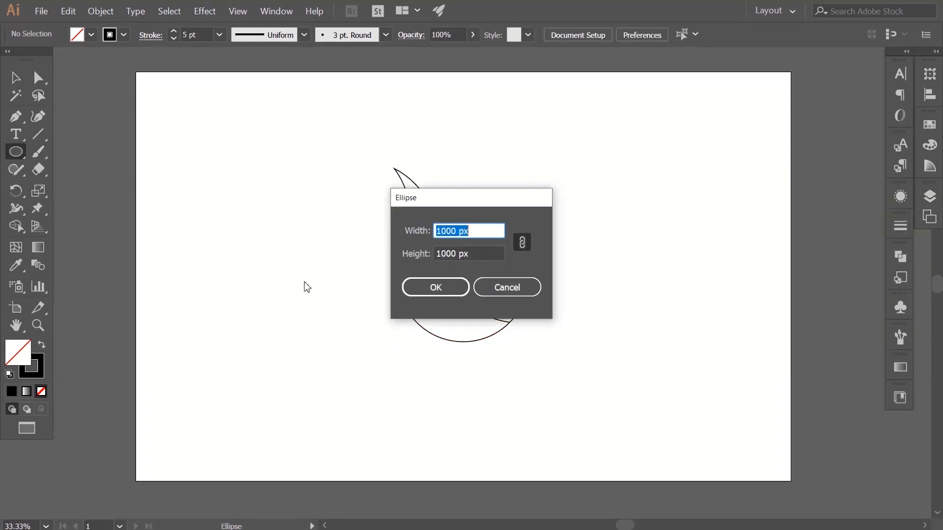
{"action": "left_click", "coordinate": [439, 289]}
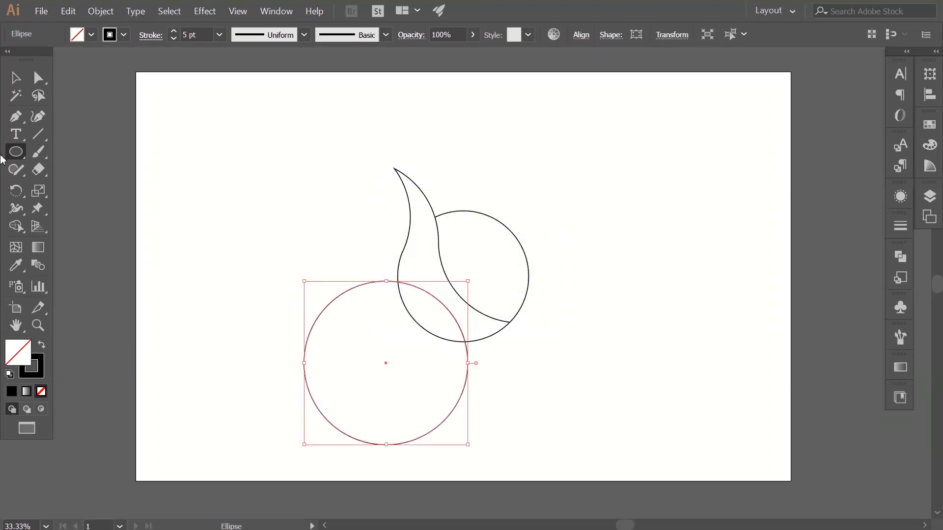
{"action": "left_click", "coordinate": [15, 78]}
{"action": "left_click", "coordinate": [574, 406]}
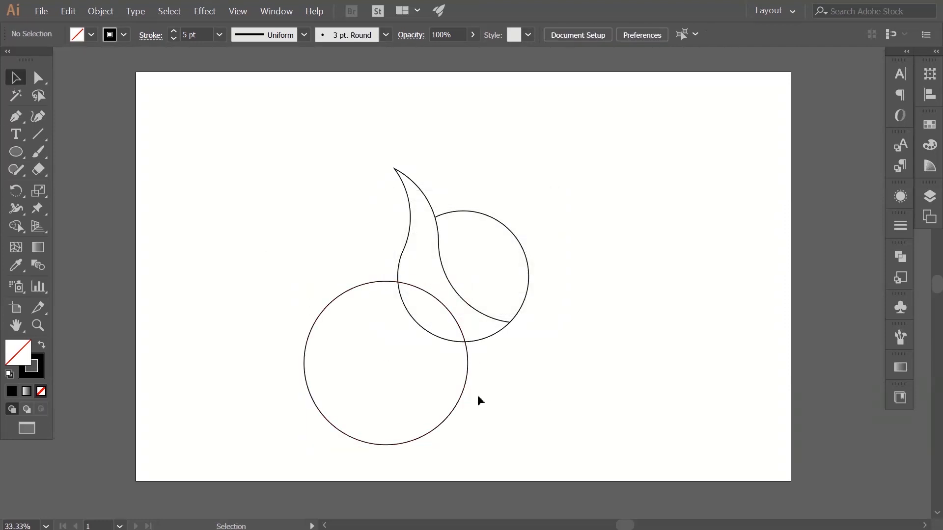
{"action": "left_click_drag", "start_coordinate": [461, 395], "coordinate": [589, 270]}
{"action": "left_click", "coordinate": [564, 220]}
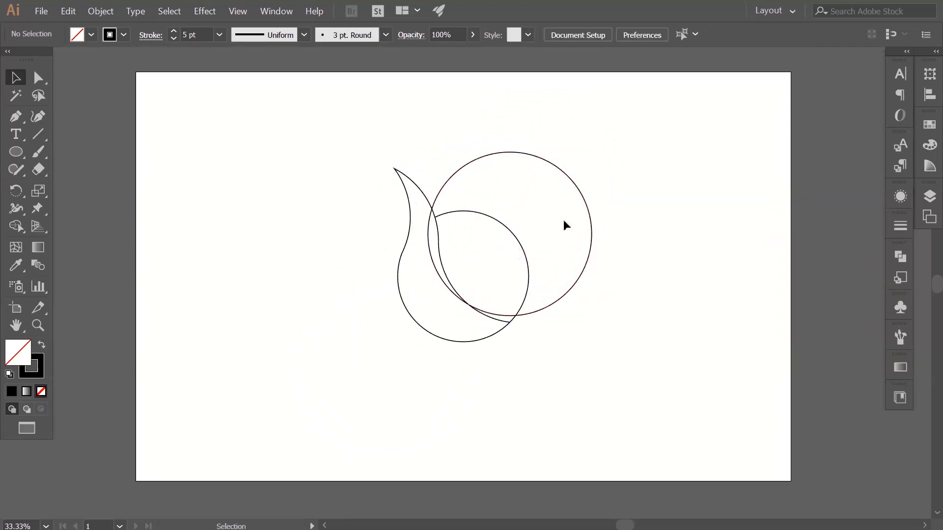
Step: Enlarge the circle proportionally to follow the flame's inner curve, and place a copy of it up and to the right
{"action": "left_click", "coordinate": [578, 189]}
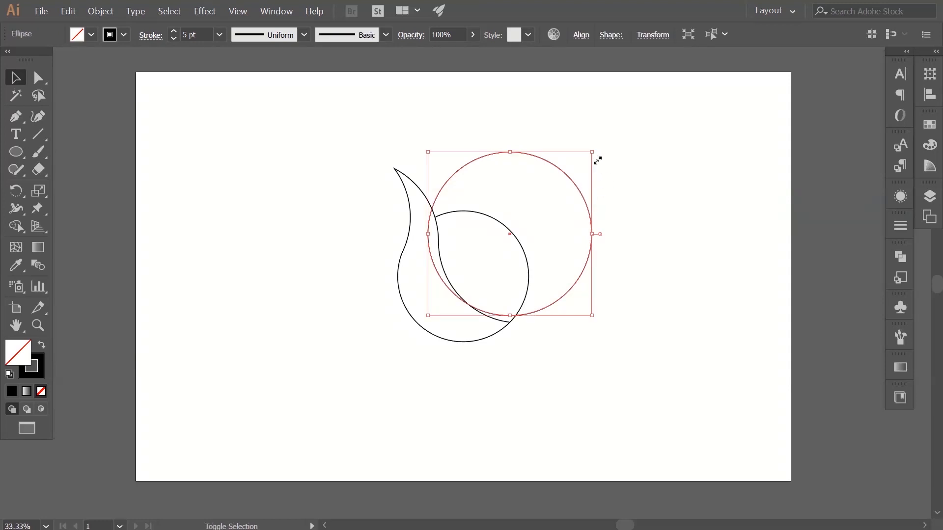
{"action": "left_click_drag", "start_coordinate": [597, 155], "coordinate": [640, 102]}
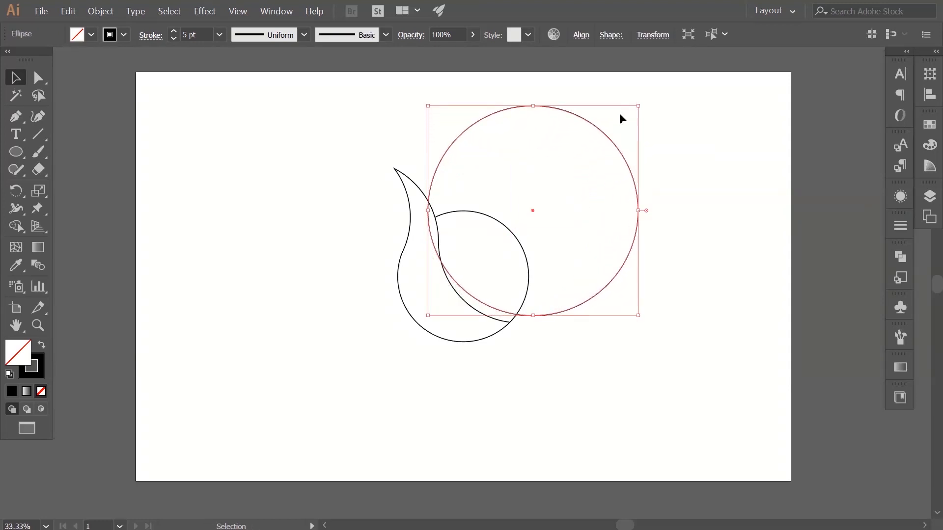
{"action": "left_click", "coordinate": [670, 175]}
{"action": "mouse_move", "coordinate": [637, 190]}
{"action": "left_mouse_down"}
{"action": "mouse_move", "coordinate": [632, 215]}
{"action": "mouse_move", "coordinate": [632, 194]}
{"action": "left_mouse_up"}
{"action": "left_click", "coordinate": [665, 198]}
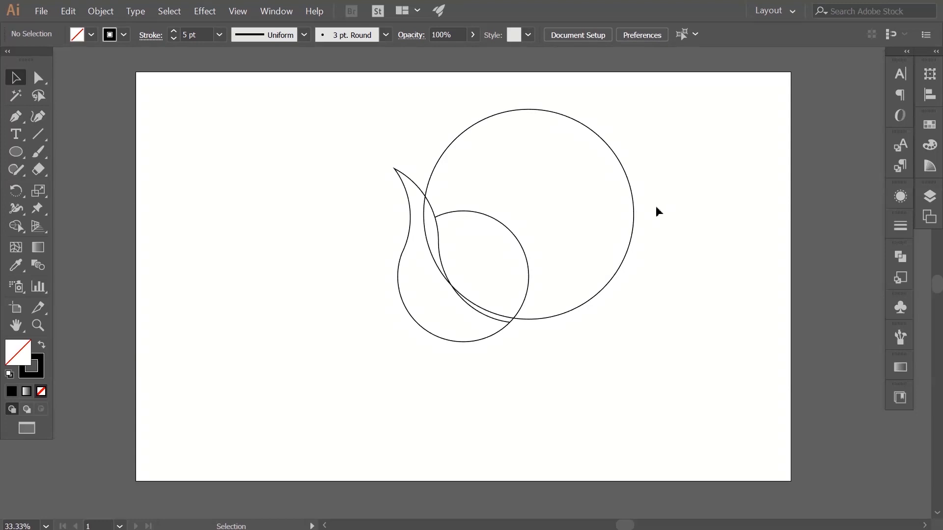
{"action": "left_click_drag", "start_coordinate": [633, 240], "coordinate": [670, 150]}
{"action": "left_click", "coordinate": [638, 282]}
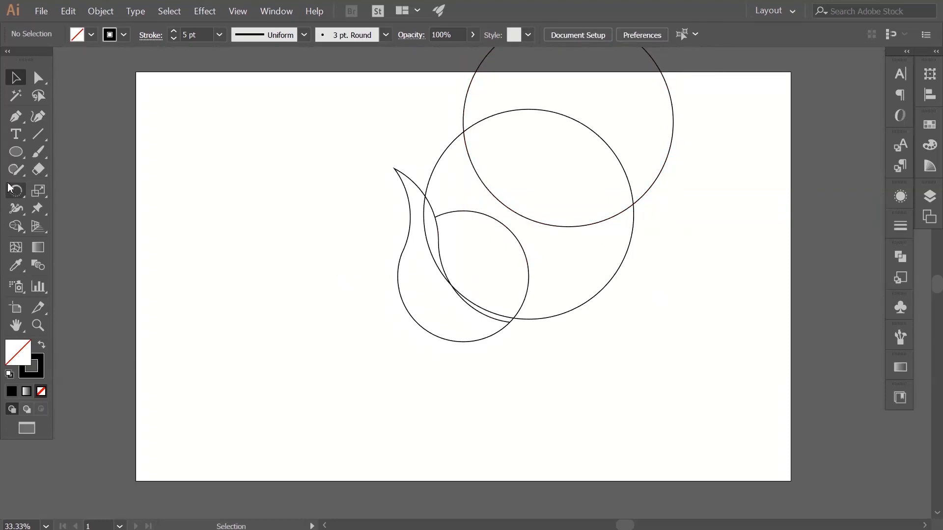
Step: Add a 1000 px circle flush with the small circle's right edge and enlarge it leftward to reach the flame tip
{"action": "left_click", "coordinate": [14, 156]}
{"action": "left_click", "coordinate": [274, 238]}
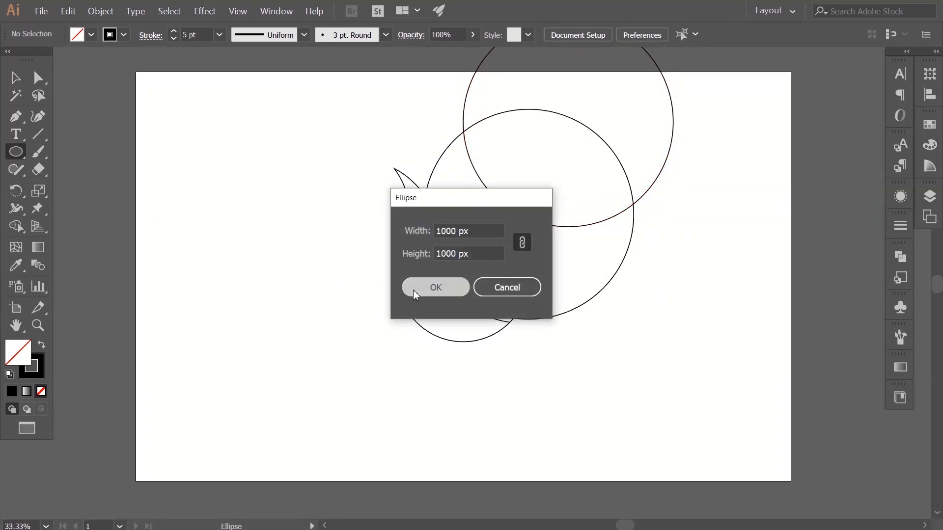
{"action": "left_click", "coordinate": [412, 291]}
{"action": "left_click", "coordinate": [16, 78]}
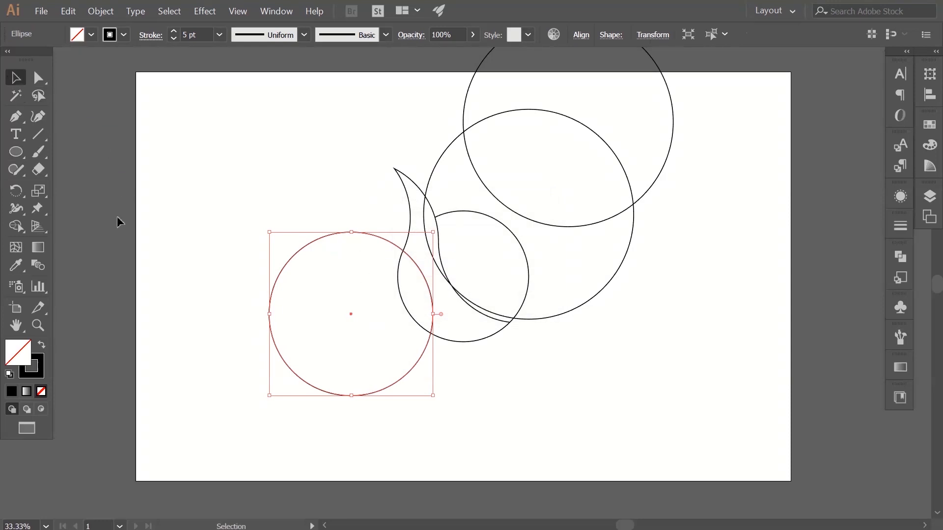
{"action": "left_click", "coordinate": [346, 332]}
{"action": "left_click_drag", "start_coordinate": [408, 370], "coordinate": [505, 332]}
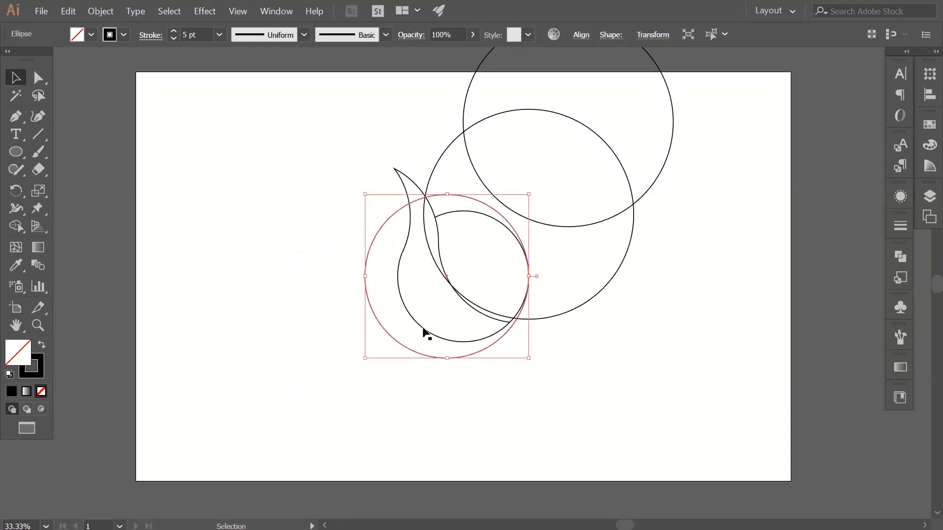
{"action": "left_click_drag", "start_coordinate": [370, 284], "coordinate": [312, 268]}
{"action": "left_click", "coordinate": [615, 361]}
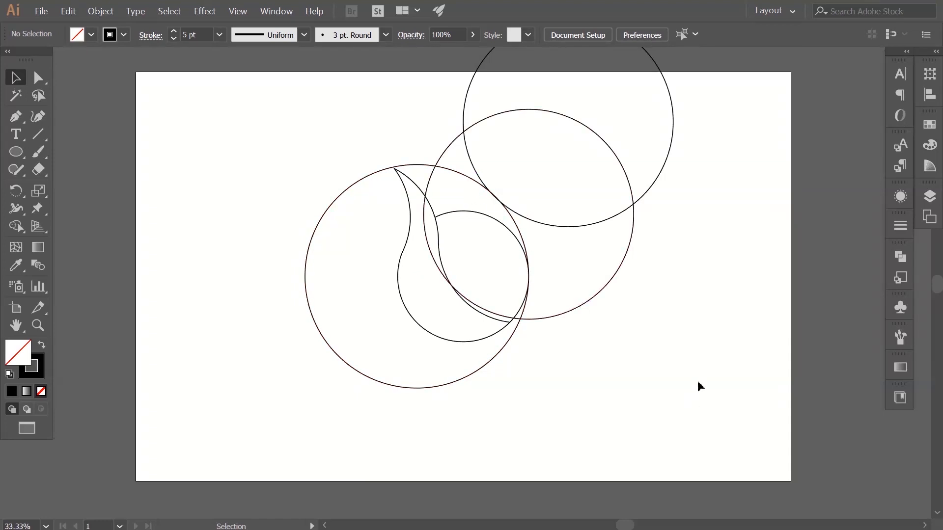
Step: Select all the shapes and remove the uppermost circle and the outer right crescent with Shape Builder
{"action": "left_click_drag", "start_coordinate": [695, 392], "coordinate": [301, 139]}
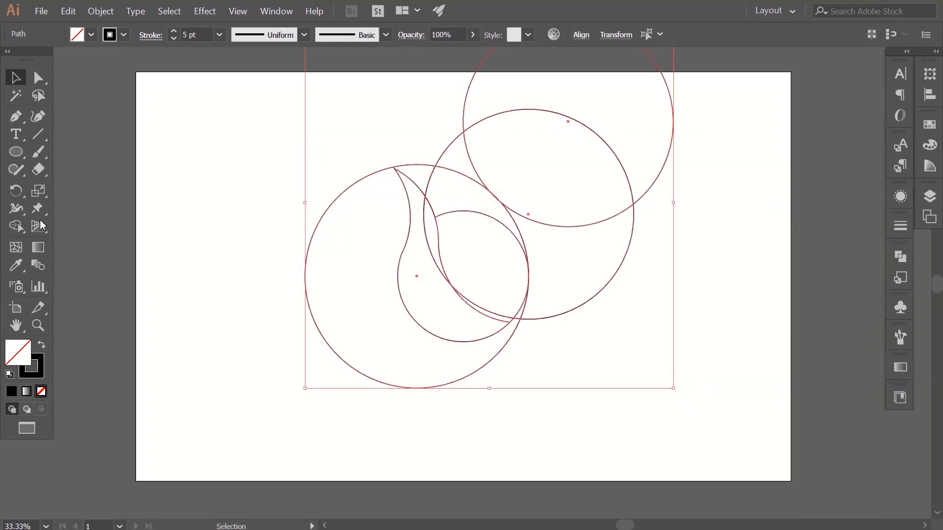
{"action": "left_click", "coordinate": [20, 227]}
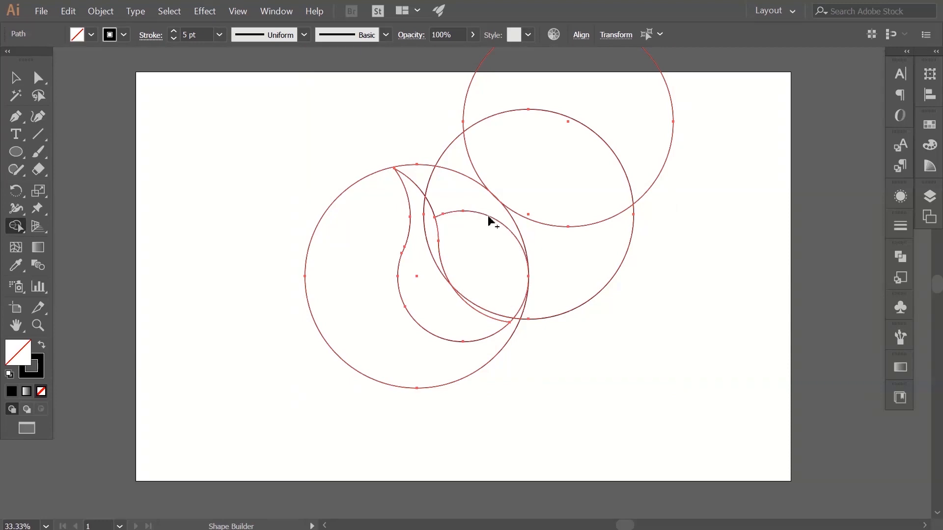
{"action": "left_click", "coordinate": [621, 150], "text": "alt"}
{"action": "left_click", "coordinate": [592, 173], "text": "alt"}
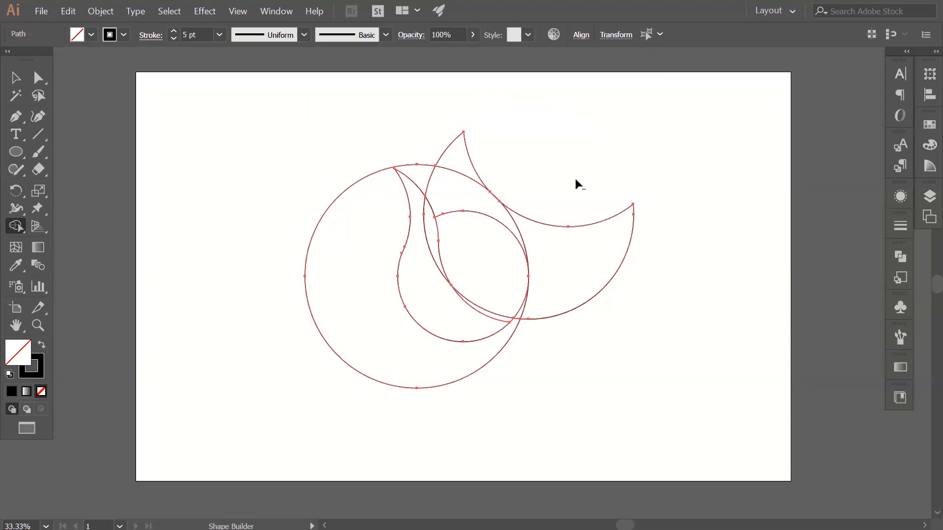
{"action": "left_click", "coordinate": [593, 257], "text": "alt"}
Step: Merge the inner regions into a taller right flame, and join the left flame's pieces with the thin sliver between the flames
{"action": "left_click_drag", "start_coordinate": [467, 172], "coordinate": [471, 235]}
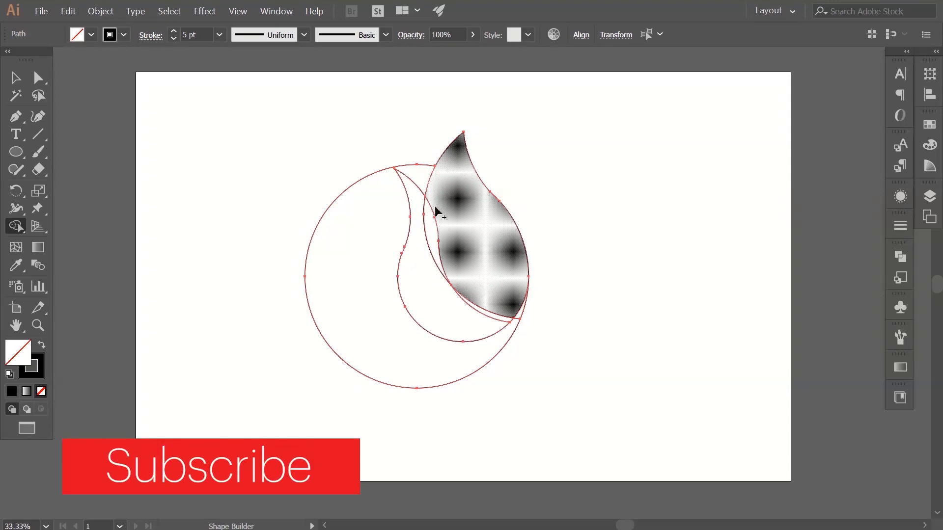
{"action": "left_click_drag", "start_coordinate": [418, 212], "coordinate": [426, 236]}
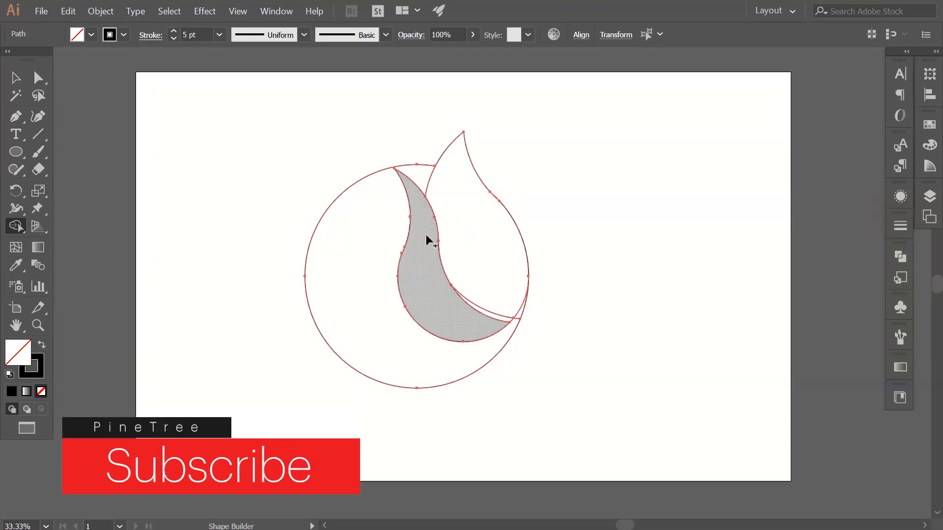
{"action": "left_click", "coordinate": [490, 320]}
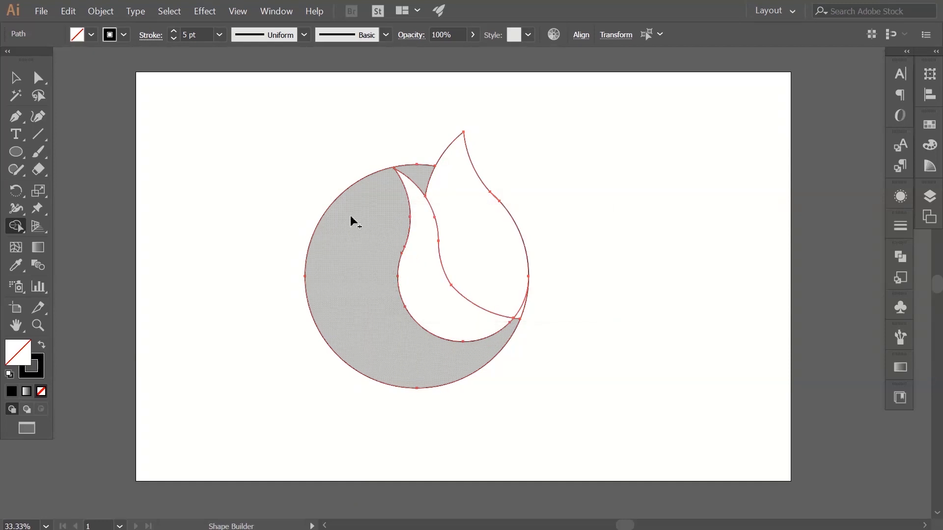
Step: Remove the large outer crescent around the flames and the small sliver at their lower right with Shape Builder
{"action": "left_click", "coordinate": [350, 224], "text": "alt"}
{"action": "left_click", "coordinate": [15, 77]}
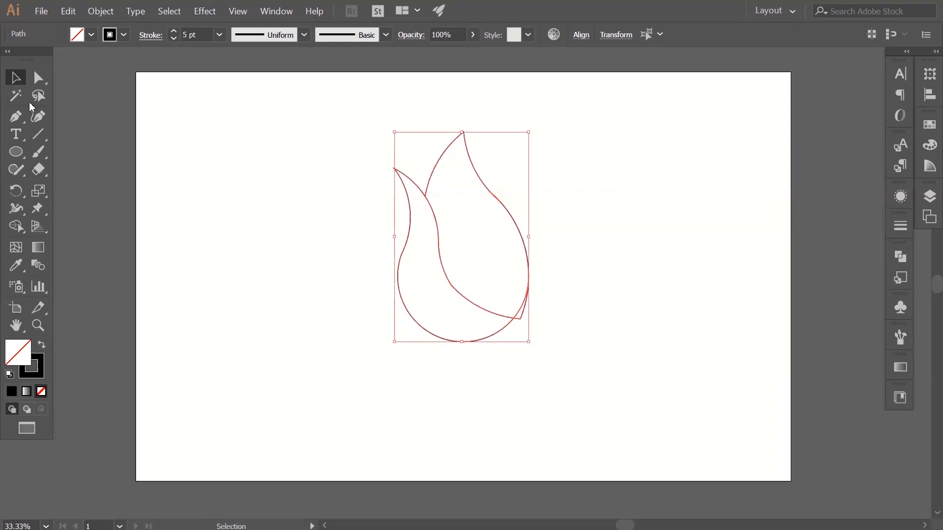
{"action": "left_click", "coordinate": [295, 270]}
{"action": "left_click_drag", "start_coordinate": [556, 323], "coordinate": [294, 180]}
{"action": "left_click", "coordinate": [15, 226]}
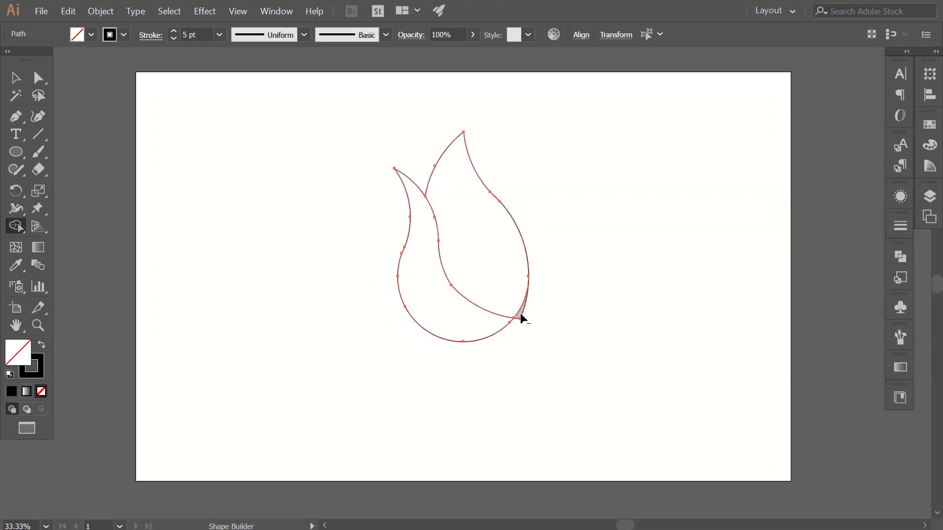
{"action": "left_click", "coordinate": [15, 77]}
{"action": "left_click", "coordinate": [172, 169]}
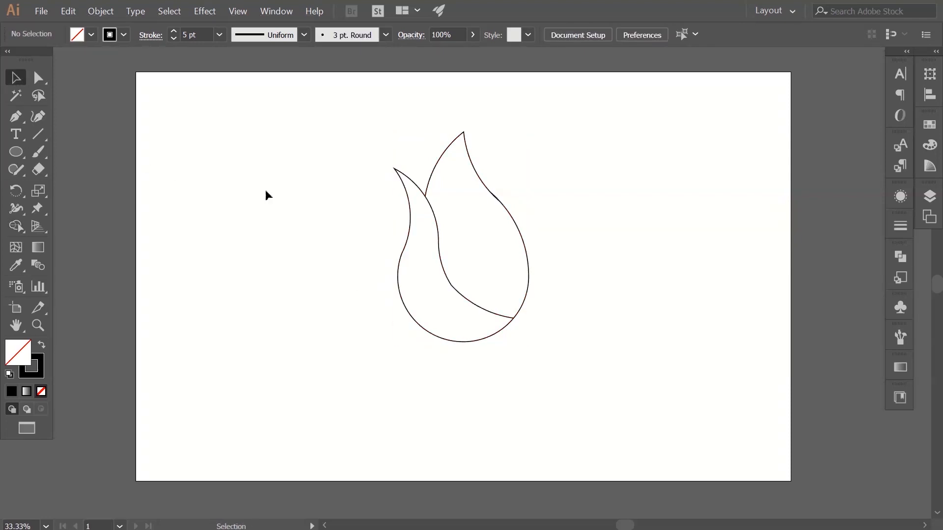
Step: Delete the two stray empty paths from Layer 2, keeping only the two flame shapes
{"action": "left_click", "coordinate": [411, 239]}
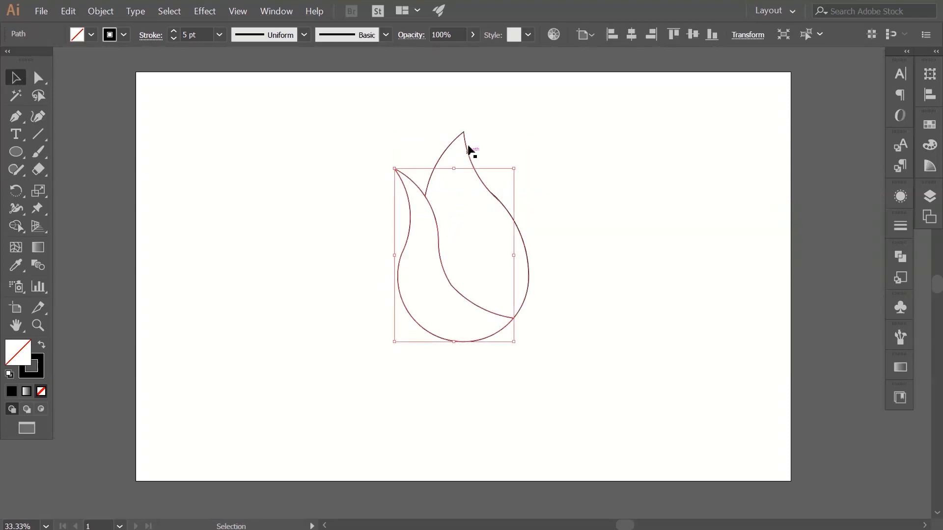
{"action": "left_click", "coordinate": [470, 150]}
{"action": "left_click", "coordinate": [582, 241]}
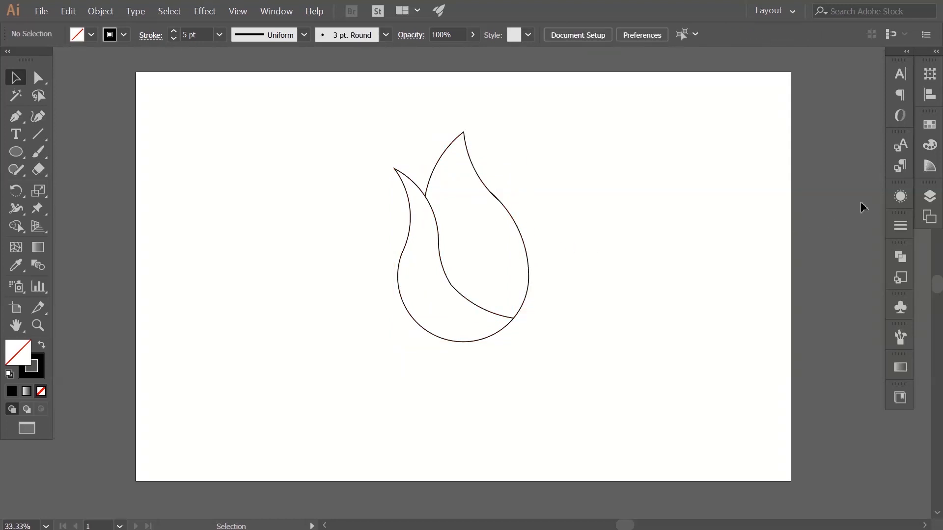
{"action": "left_click", "coordinate": [928, 196]}
{"action": "left_click_drag", "start_coordinate": [843, 243], "coordinate": [891, 327]}
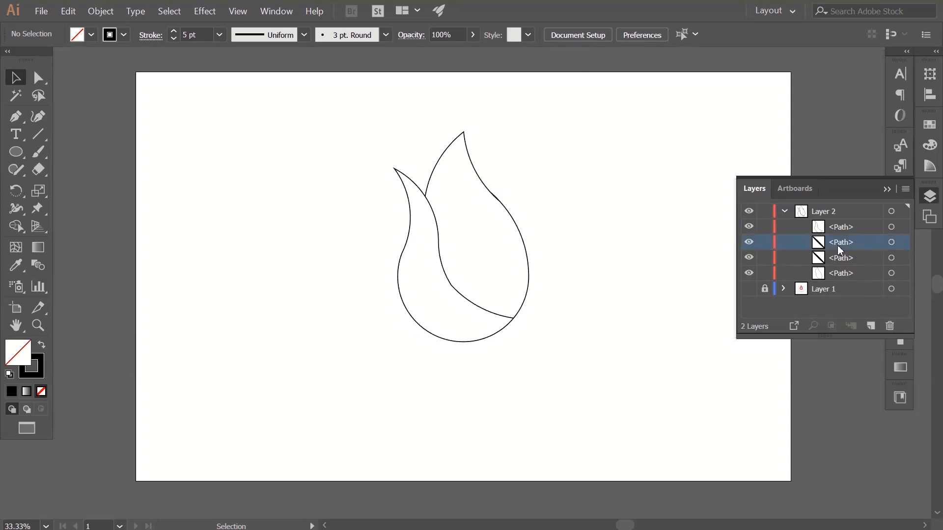
{"action": "left_click_drag", "start_coordinate": [843, 243], "coordinate": [893, 328]}
{"action": "left_click", "coordinate": [830, 243]}
{"action": "left_click", "coordinate": [839, 229]}
{"action": "left_click", "coordinate": [840, 245]}
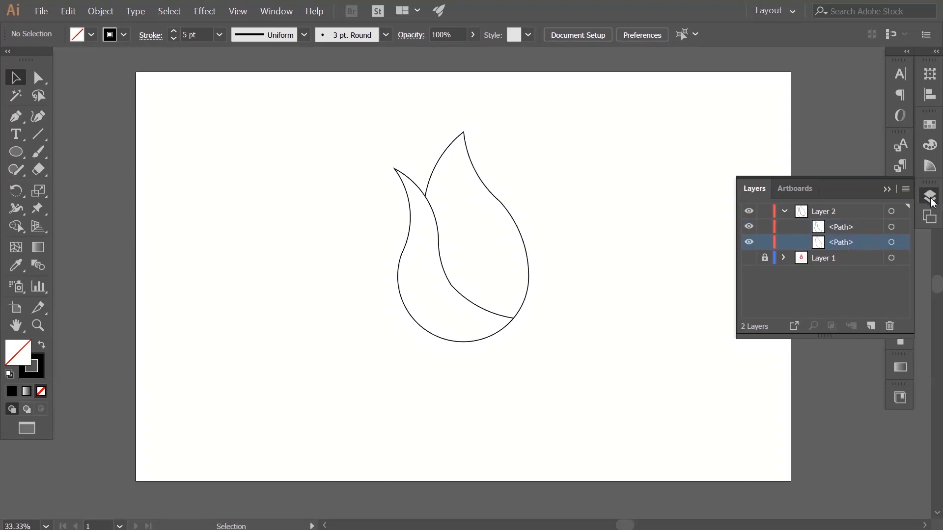
{"action": "left_click", "coordinate": [930, 198]}
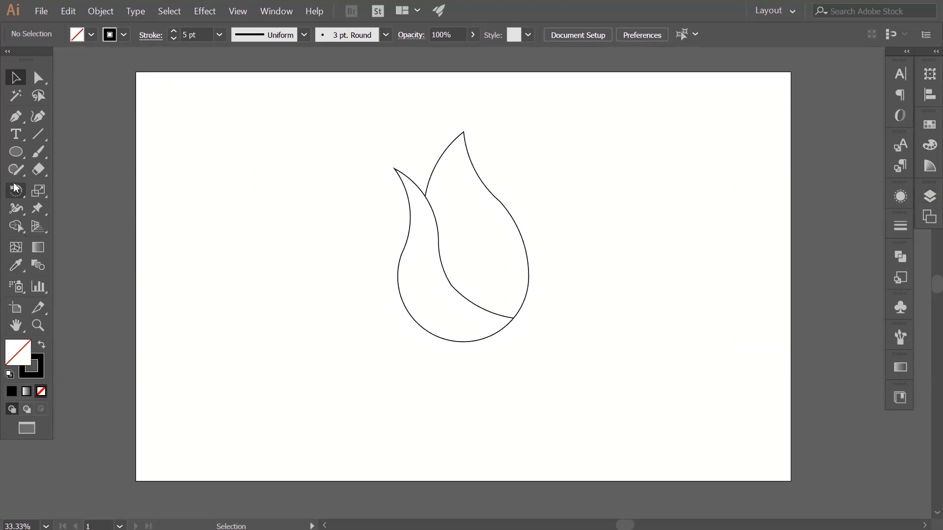
Step: Draw a 900 px circle overlapping the lower left of the flames
{"action": "left_click", "coordinate": [16, 152]}
{"action": "left_click", "coordinate": [324, 297]}
{"action": "type", "text": "9"}
{"action": "key", "text": "Return"}
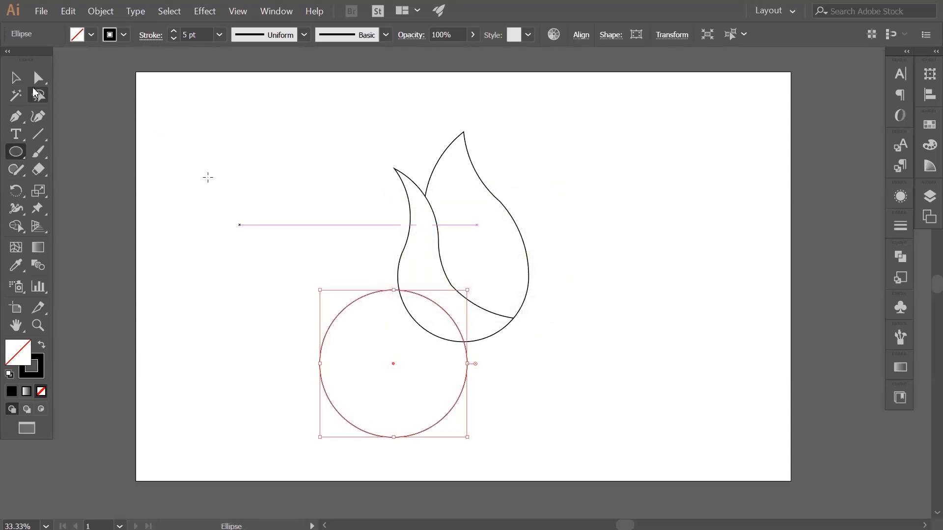
{"action": "left_click", "coordinate": [15, 78]}
{"action": "left_click", "coordinate": [587, 319]}
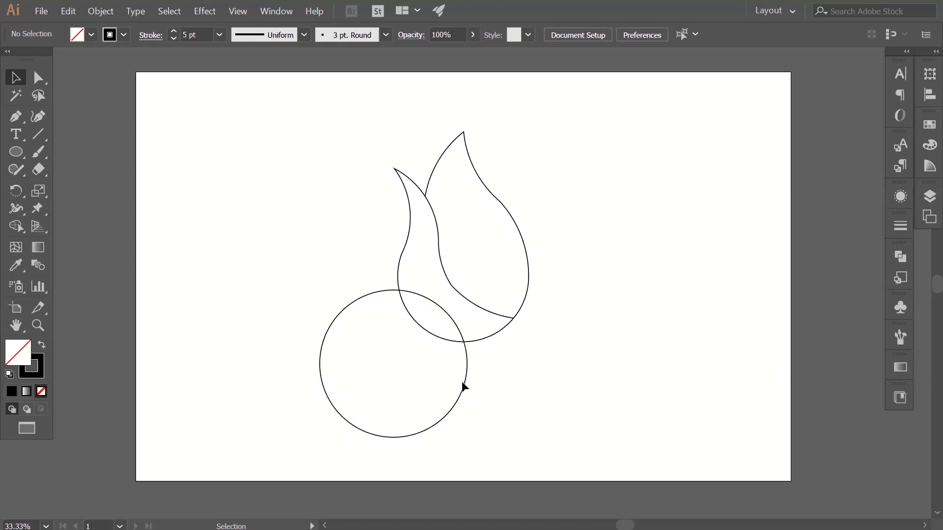
Step: Move the circle to the right of the tall flame, slightly overlapping its edge, and place a copy down and to the left
{"action": "left_click_drag", "start_coordinate": [469, 378], "coordinate": [669, 240]}
{"action": "left_click", "coordinate": [653, 326]}
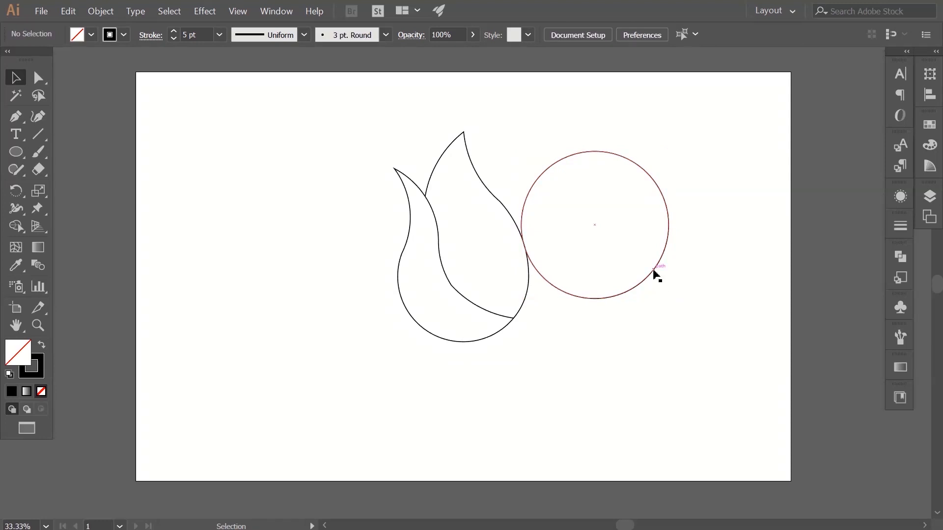
{"action": "left_click_drag", "start_coordinate": [658, 273], "coordinate": [624, 285]}
{"action": "left_click", "coordinate": [667, 356]}
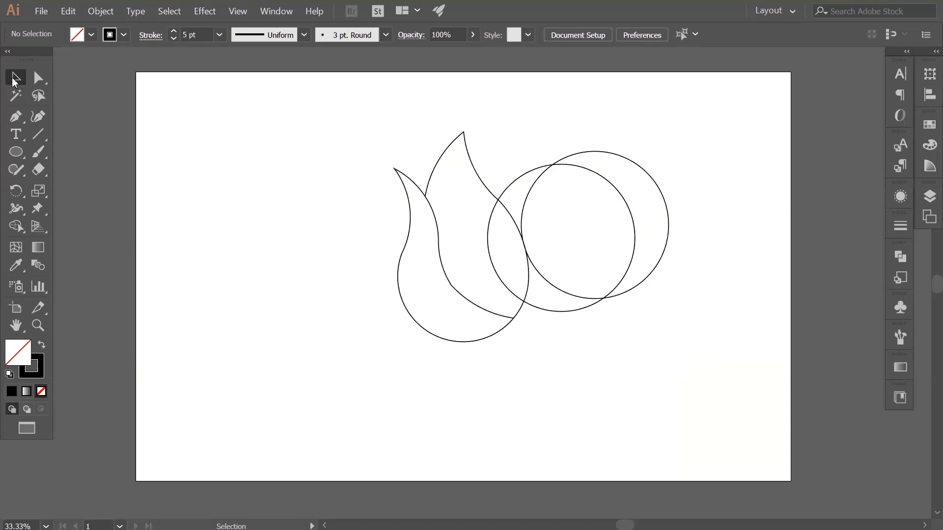
Step: Trim the two circles with Shape Builder to a small curved right flame, merging the pieces inside the tall flame back into it
{"action": "left_click_drag", "start_coordinate": [670, 364], "coordinate": [276, 156]}
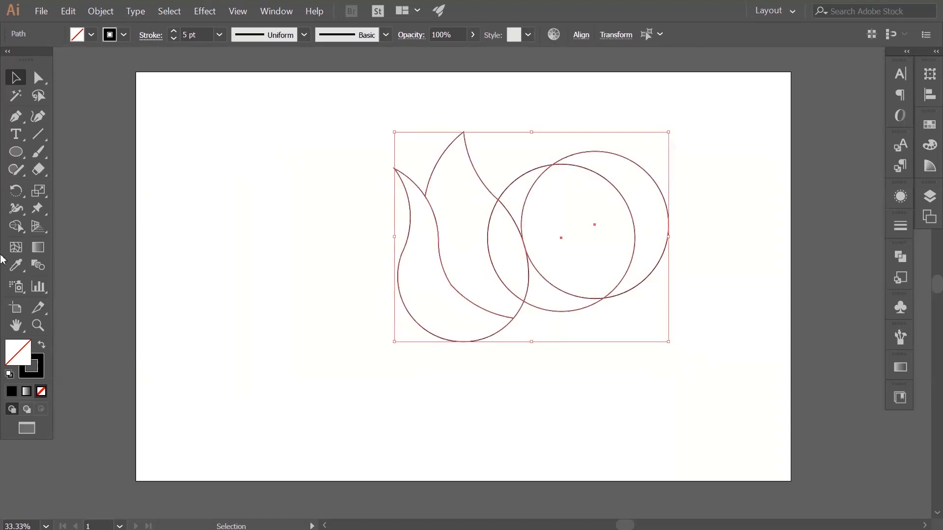
{"action": "left_click", "coordinate": [16, 226]}
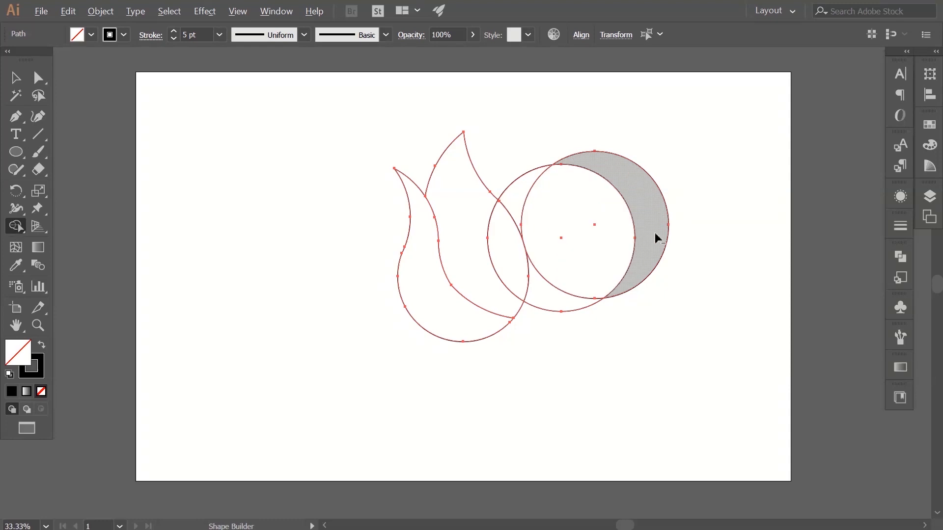
{"action": "mouse_move", "coordinate": [659, 224]}
{"action": "left_mouse_down"}
{"action": "mouse_move", "coordinate": [604, 252]}
{"action": "mouse_move", "coordinate": [583, 302]}
{"action": "left_mouse_up"}
{"action": "left_click", "coordinate": [571, 307], "text": "alt"}
{"action": "mouse_move", "coordinate": [527, 266]}
{"action": "left_mouse_down"}
{"action": "mouse_move", "coordinate": [468, 228]}
{"action": "mouse_move", "coordinate": [485, 251]}
{"action": "left_mouse_up"}
{"action": "left_click", "coordinate": [16, 78]}
{"action": "left_click", "coordinate": [342, 249]}
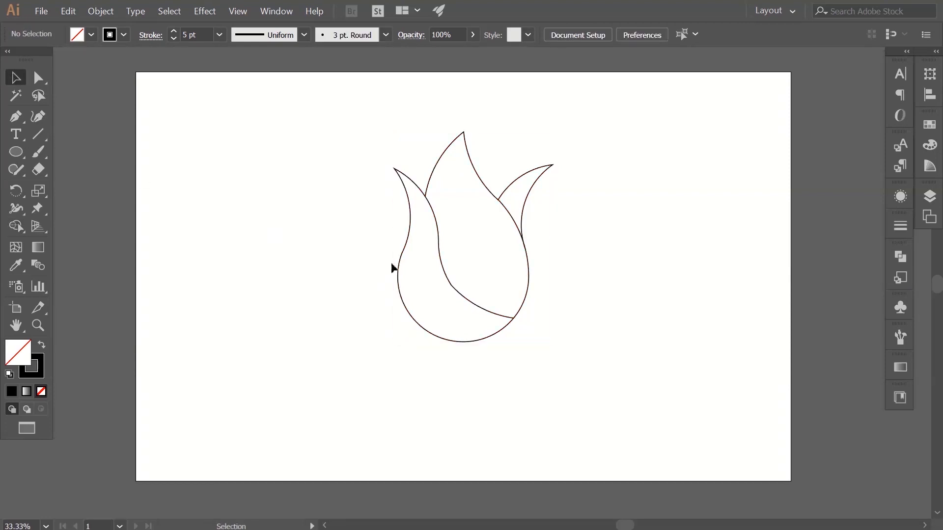
Step: Draw a 600 px circle overlapping the left side of the flame
{"action": "mouse_move", "coordinate": [392, 273]}
{"action": "left_mouse_down"}
{"action": "mouse_move", "coordinate": [368, 279]}
{"action": "mouse_move", "coordinate": [376, 281]}
{"action": "left_mouse_up"}
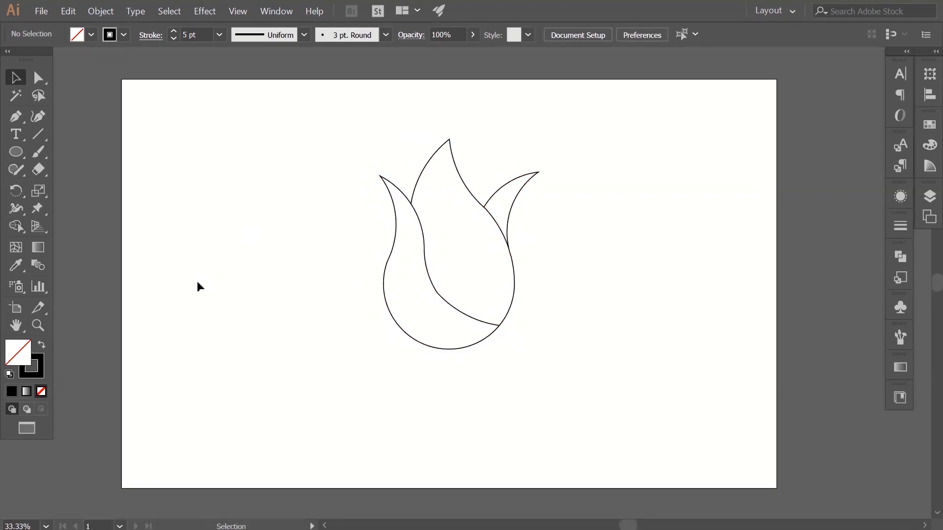
{"action": "left_click", "coordinate": [14, 157]}
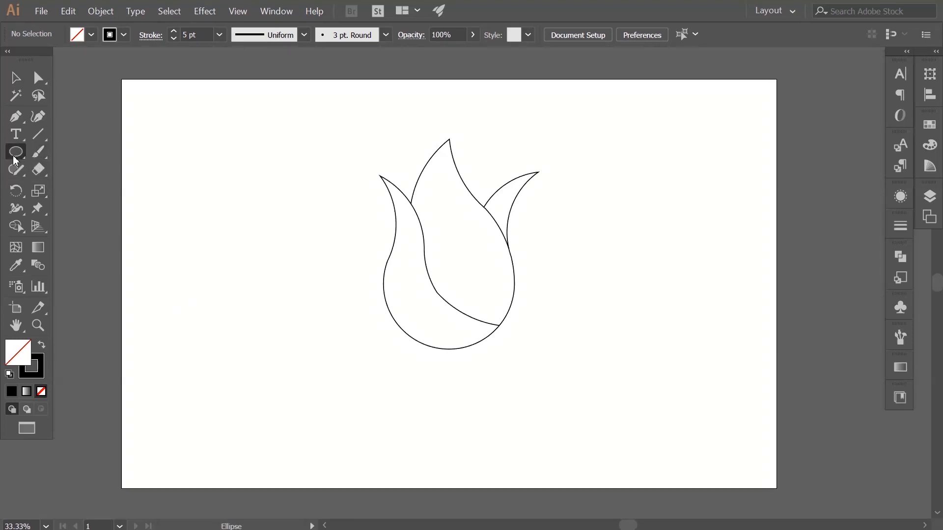
{"action": "left_click", "coordinate": [323, 245]}
{"action": "type", "text": "600"}
{"action": "key", "text": "Return"}
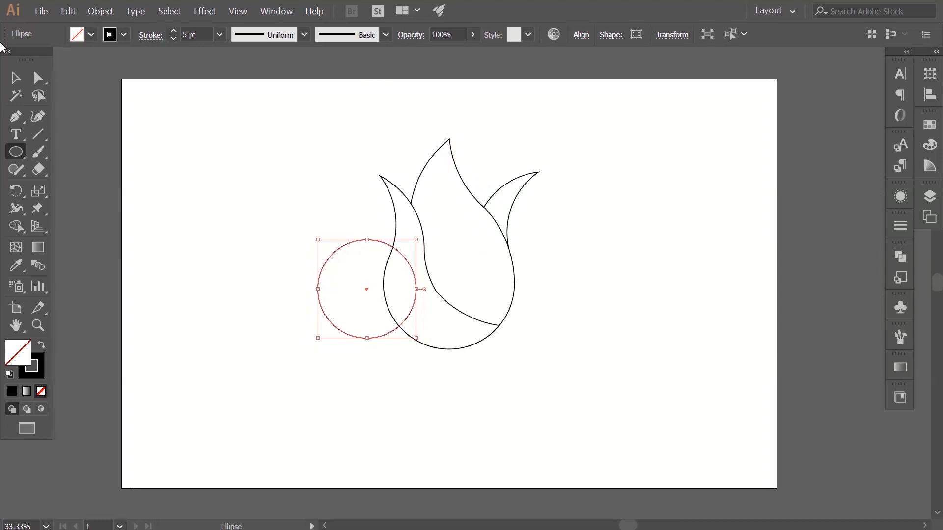
Step: Center the 600 px circle horizontally and vertically on the artboard
{"action": "left_click", "coordinate": [16, 77]}
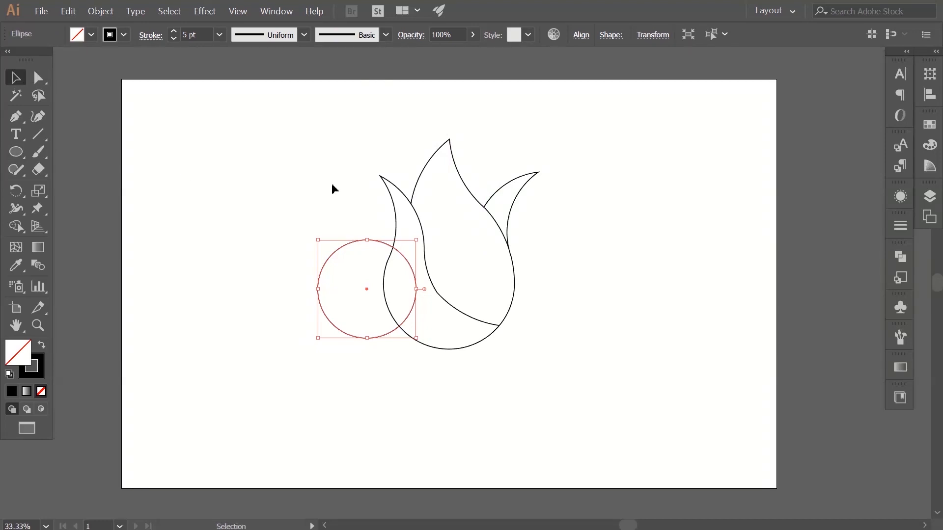
{"action": "left_click", "coordinate": [589, 35]}
{"action": "left_click", "coordinate": [459, 73]}
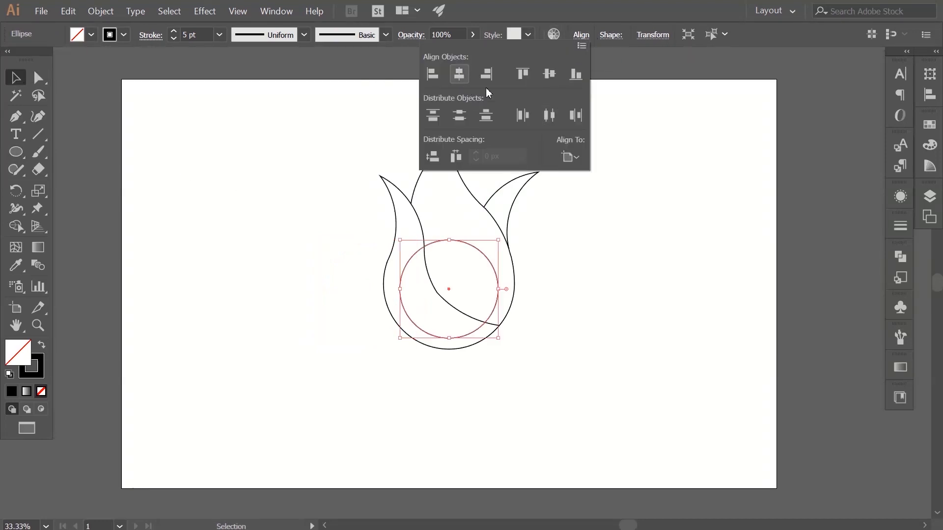
{"action": "left_click", "coordinate": [550, 75]}
{"action": "left_click", "coordinate": [551, 253]}
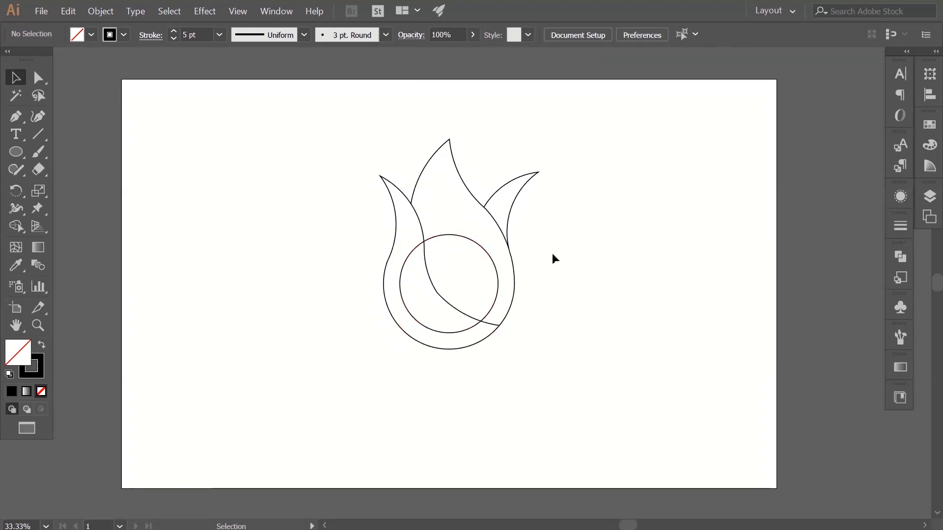
Step: Draw an arched Pen curve from the circle's upper-left edge to its vertical centre line, ending level with the start point
{"action": "key", "text": "z"}
{"action": "left_click", "coordinate": [507, 284]}
{"action": "left_click", "coordinate": [444, 290]}
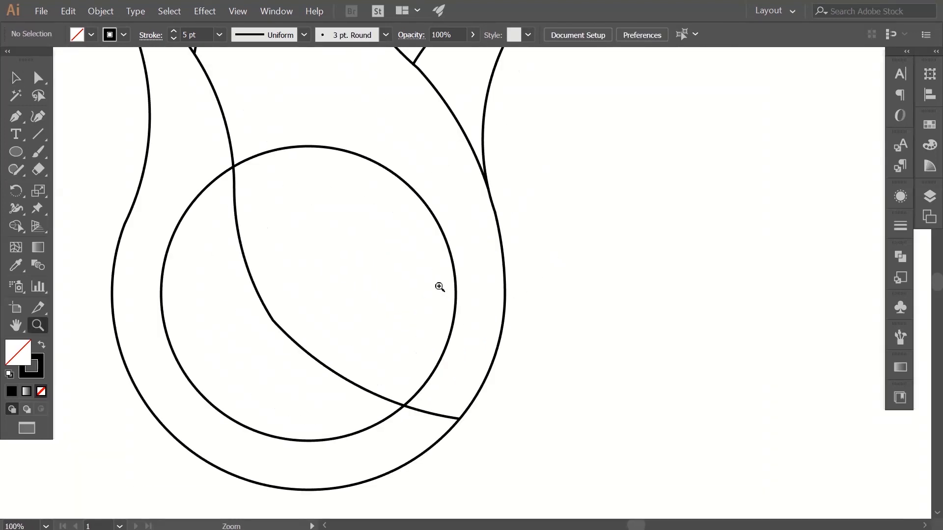
{"action": "left_click", "coordinate": [16, 116]}
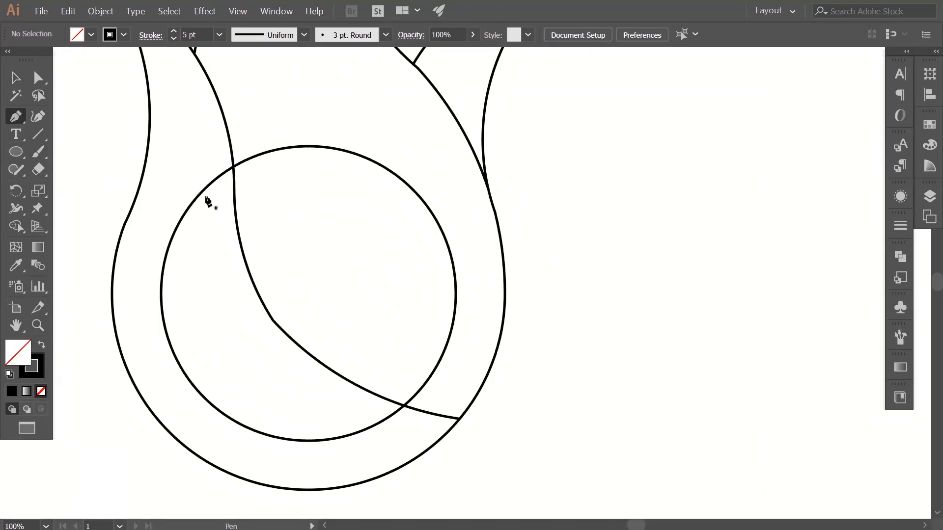
{"action": "left_click", "coordinate": [204, 189]}
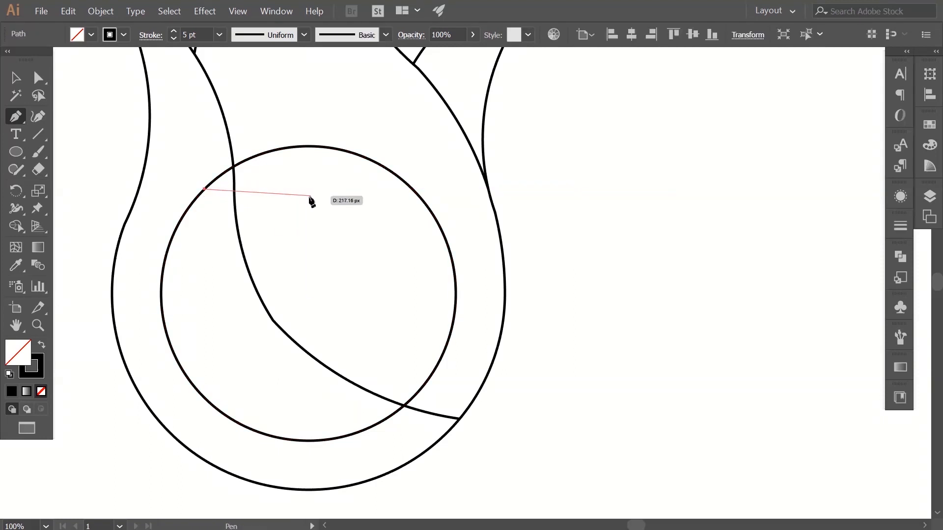
{"action": "left_click_drag", "start_coordinate": [308, 188], "coordinate": [347, 238]}
{"action": "left_click", "coordinate": [394, 261], "text": "ctrl"}
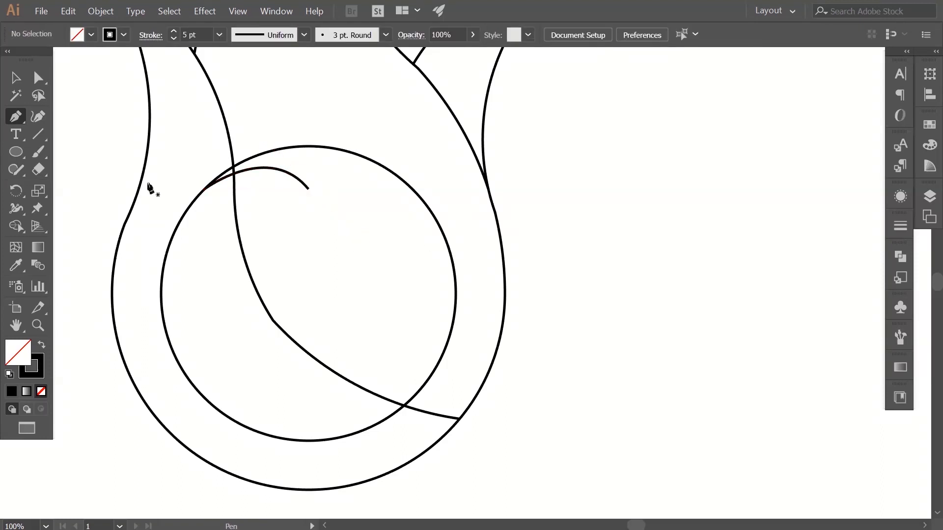
Step: Place a mirrored copy of the arched curve on the circle's other side so both curves meet in a point at the centre
{"action": "left_click", "coordinate": [19, 83]}
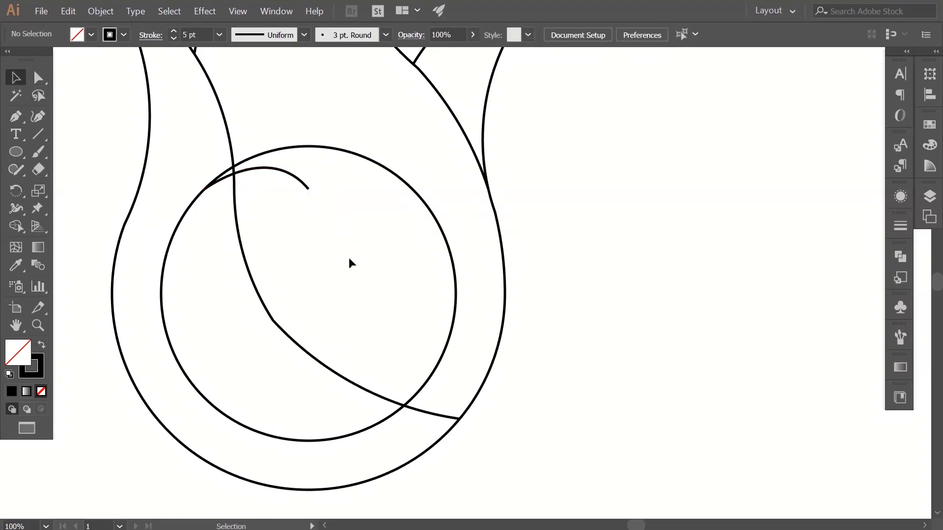
{"action": "left_click_drag", "start_coordinate": [306, 191], "coordinate": [411, 186]}
{"action": "left_click", "coordinate": [458, 196]}
{"action": "left_click", "coordinate": [357, 173]}
{"action": "left_click_drag", "start_coordinate": [411, 188], "coordinate": [309, 190]}
{"action": "left_click", "coordinate": [449, 168]}
Step: Examine the end anchors of both curves up close, where they meet the circle's edge and each other
{"action": "key", "text": "z"}
{"action": "left_click", "coordinate": [356, 234]}
{"action": "left_click", "coordinate": [427, 256]}
{"action": "left_click", "coordinate": [158, 253]}
{"action": "left_click", "coordinate": [41, 79]}
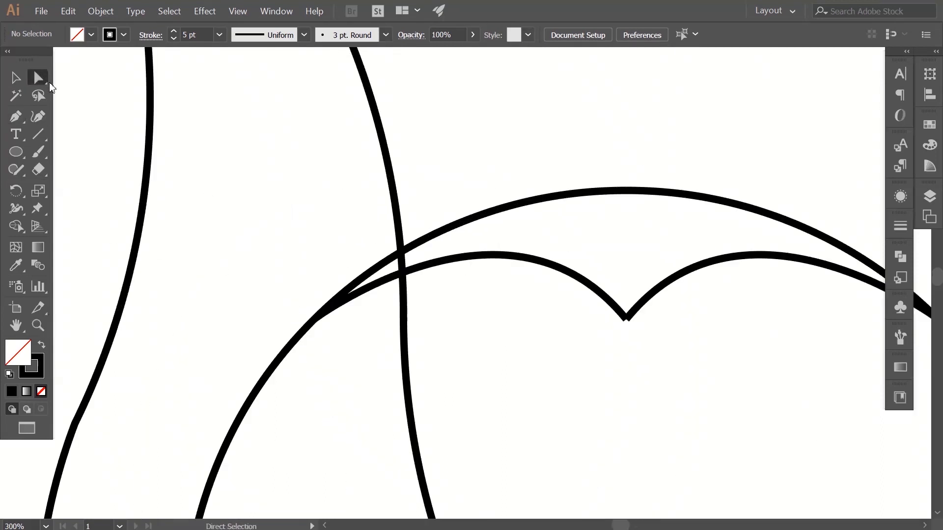
{"action": "left_click", "coordinate": [325, 320]}
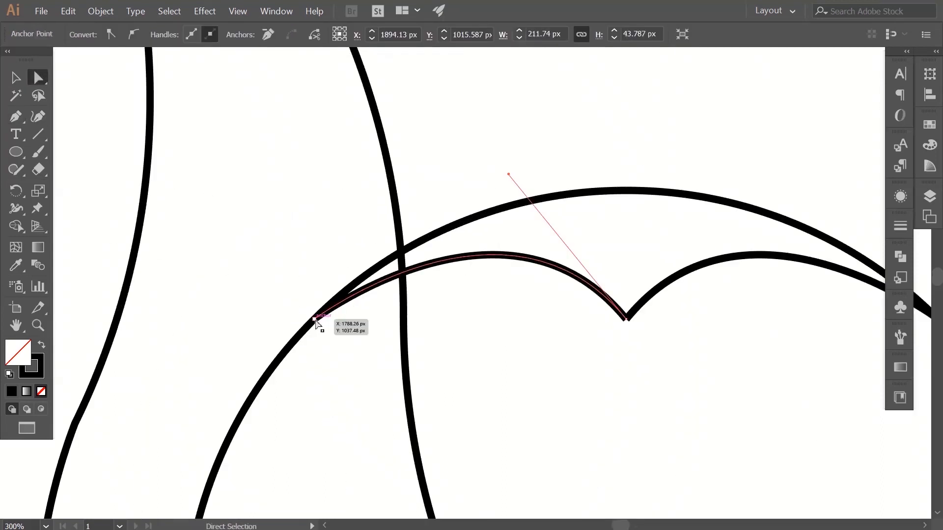
{"action": "left_click", "coordinate": [466, 369]}
{"action": "key", "text": "space"}
{"action": "left_click_drag", "start_coordinate": [633, 400], "coordinate": [342, 339]}
{"action": "left_click_drag", "start_coordinate": [572, 356], "coordinate": [519, 340]}
{"action": "left_click", "coordinate": [550, 212]}
{"action": "left_click", "coordinate": [592, 241]}
{"action": "left_click", "coordinate": [545, 300]}
{"action": "key", "text": "z"}
{"action": "left_click", "coordinate": [449, 319], "text": "alt"}
{"action": "left_click", "coordinate": [451, 320], "text": "alt"}
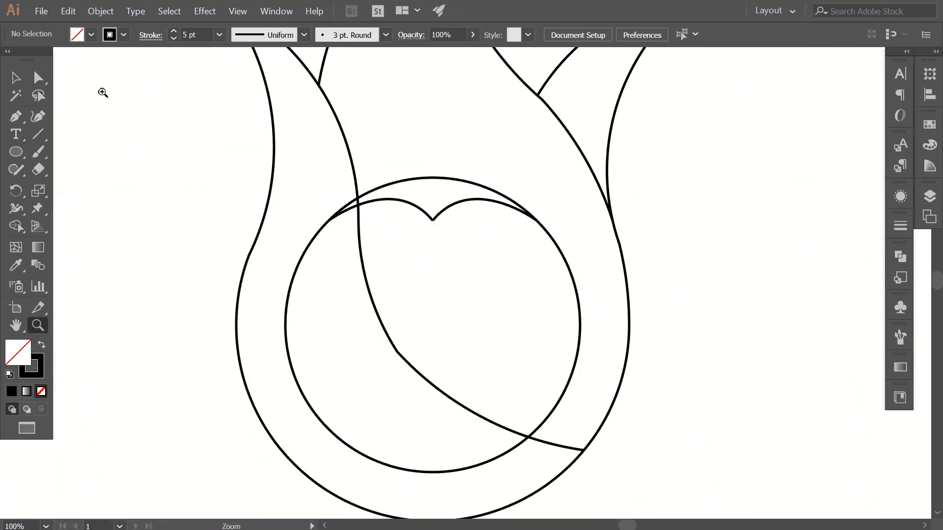
Step: Select both arched curves and unite them with Pathfinder
{"action": "left_click", "coordinate": [15, 77]}
{"action": "left_click", "coordinate": [426, 209]}
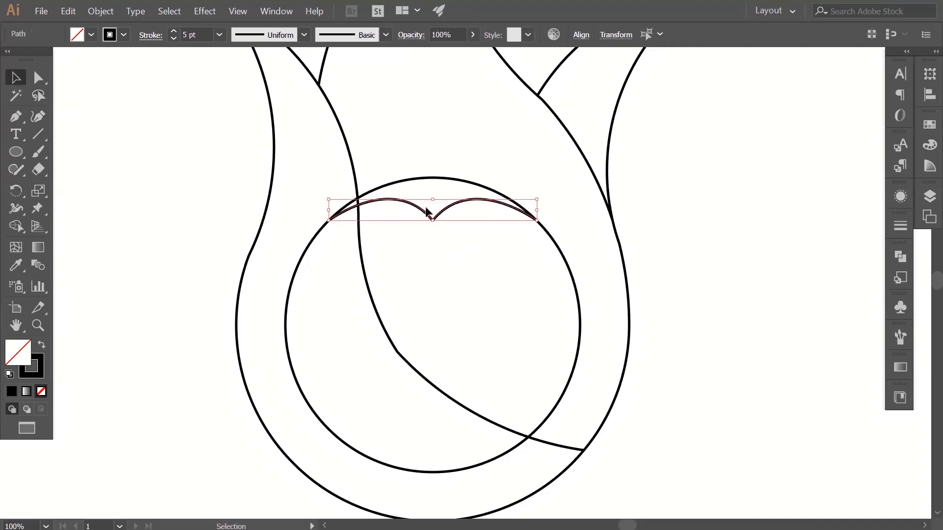
{"action": "left_click", "coordinate": [900, 257]}
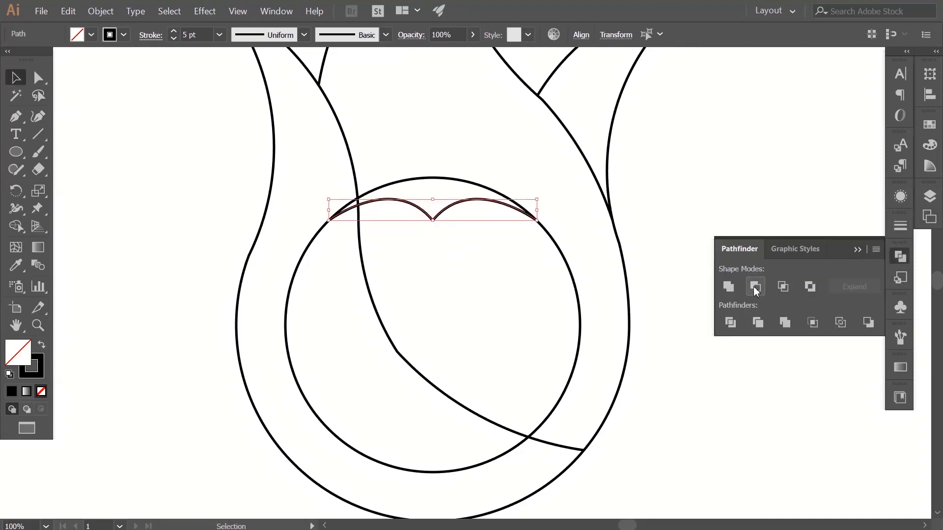
{"action": "left_click", "coordinate": [722, 280]}
{"action": "left_click", "coordinate": [664, 188]}
Step: Remove the circle's cap above the arches with Shape Builder and merge both lobes with the circle body into one notched shape
{"action": "left_click", "coordinate": [422, 179]}
{"action": "left_click", "coordinate": [400, 216], "text": "shift"}
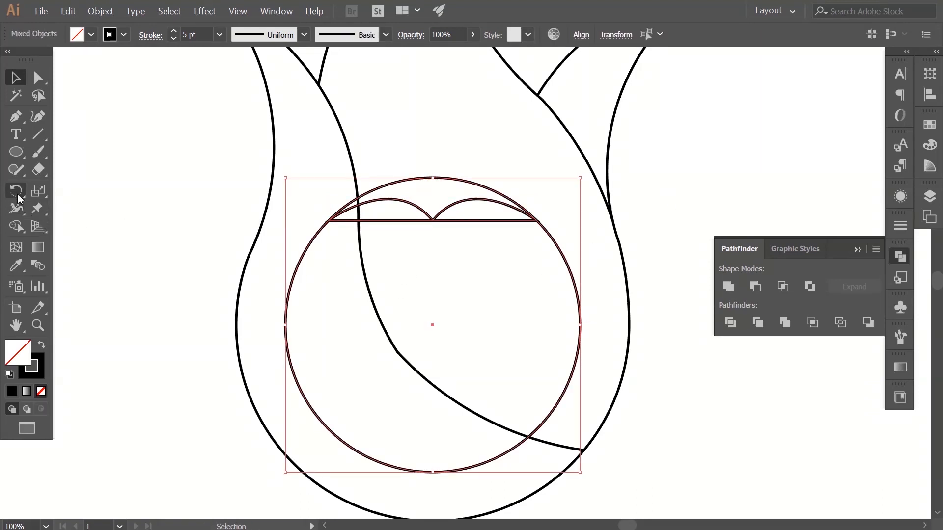
{"action": "left_click", "coordinate": [16, 226]}
{"action": "left_click", "coordinate": [425, 192], "text": "alt"}
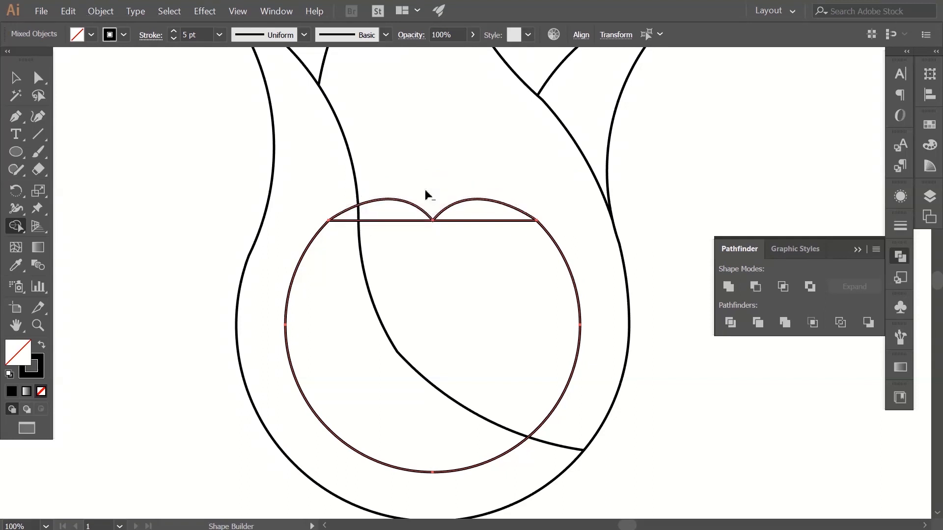
{"action": "left_click_drag", "start_coordinate": [457, 216], "coordinate": [463, 246]}
{"action": "left_click_drag", "start_coordinate": [385, 213], "coordinate": [385, 258]}
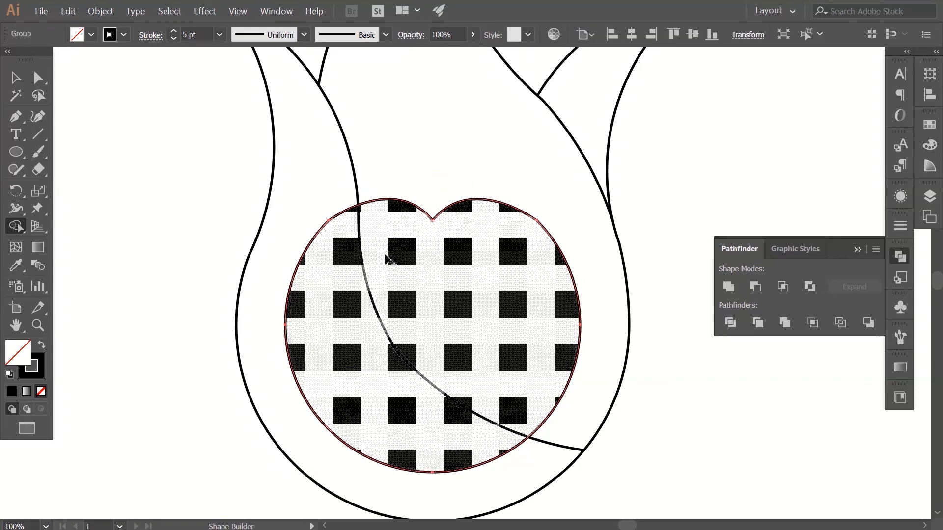
{"action": "left_click", "coordinate": [15, 79]}
{"action": "left_click", "coordinate": [465, 375]}
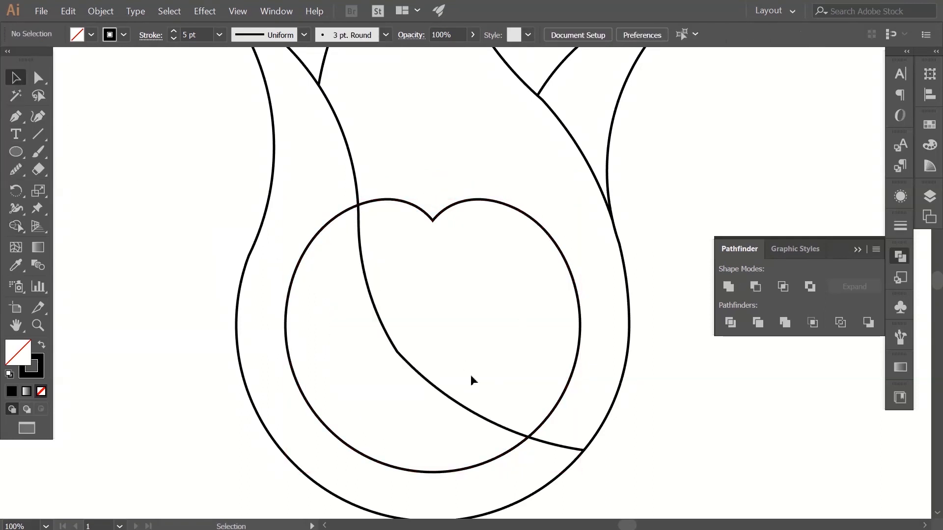
Step: Examine the group contained in Layer 2 and the overall outline of the flame drawing
{"action": "left_click", "coordinate": [891, 253]}
{"action": "left_click", "coordinate": [929, 197]}
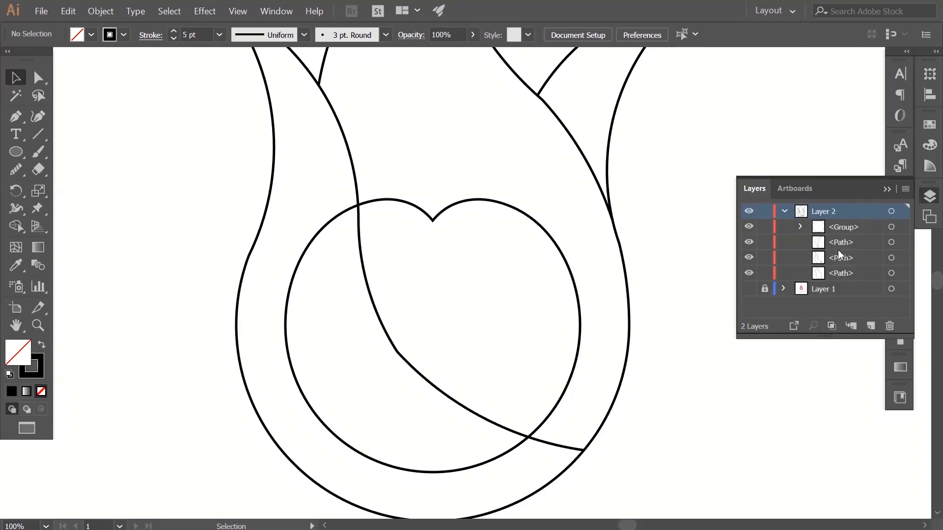
{"action": "left_click", "coordinate": [800, 227]}
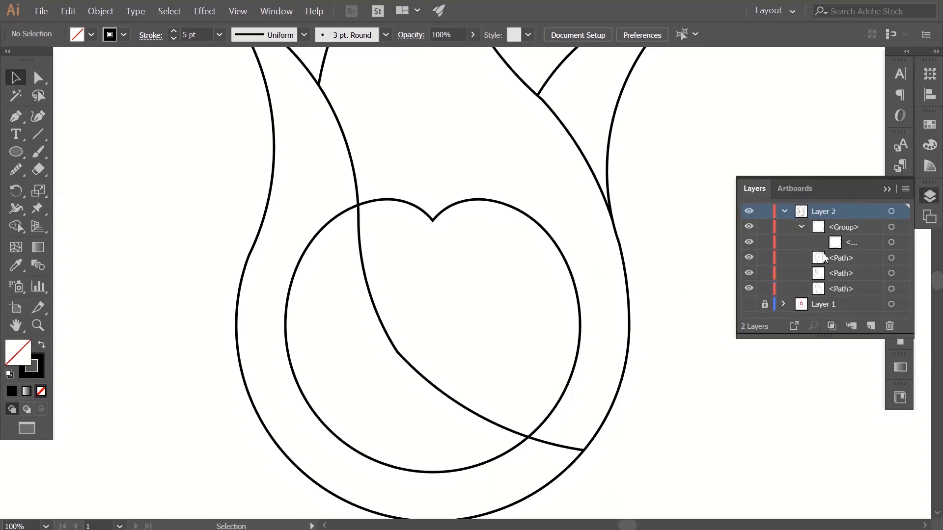
{"action": "left_click", "coordinate": [848, 246]}
{"action": "key", "text": "z"}
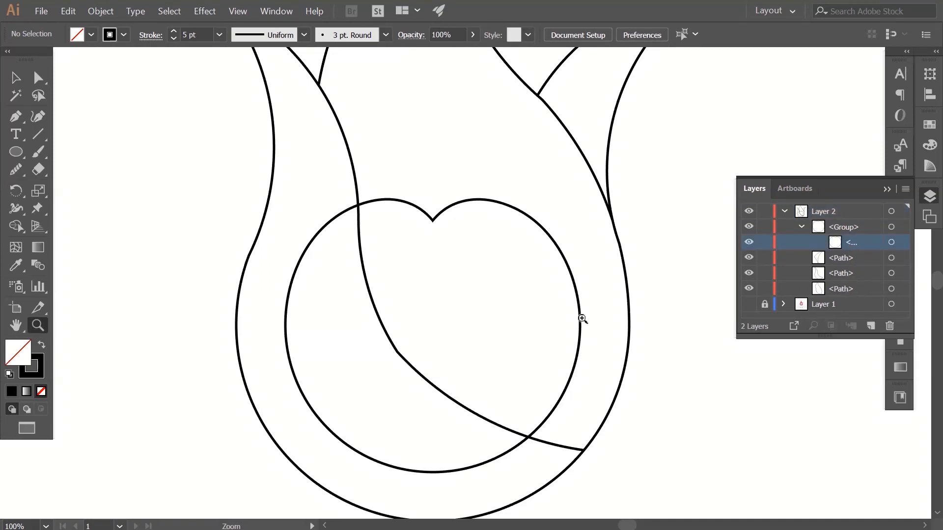
{"action": "left_click", "coordinate": [565, 315], "text": "alt"}
{"action": "left_click", "coordinate": [937, 194]}
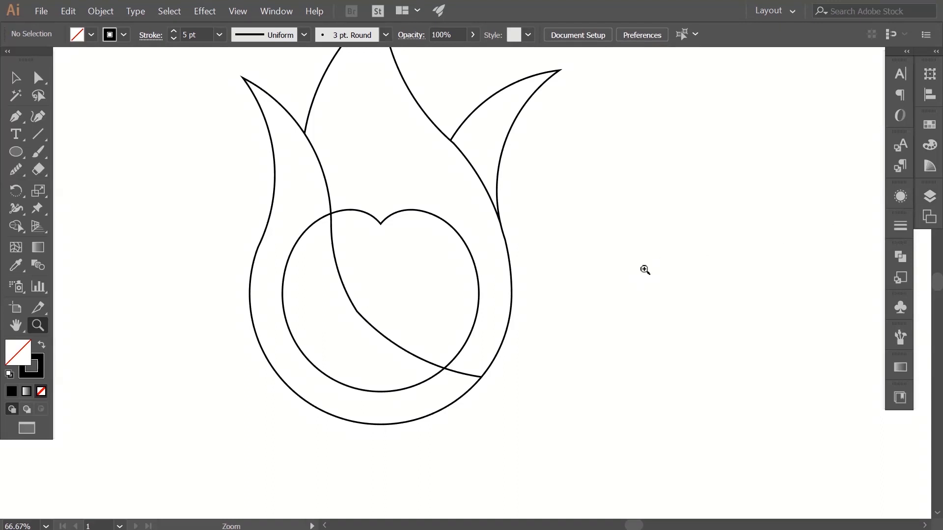
{"action": "left_click_drag", "start_coordinate": [384, 286], "coordinate": [427, 270]}
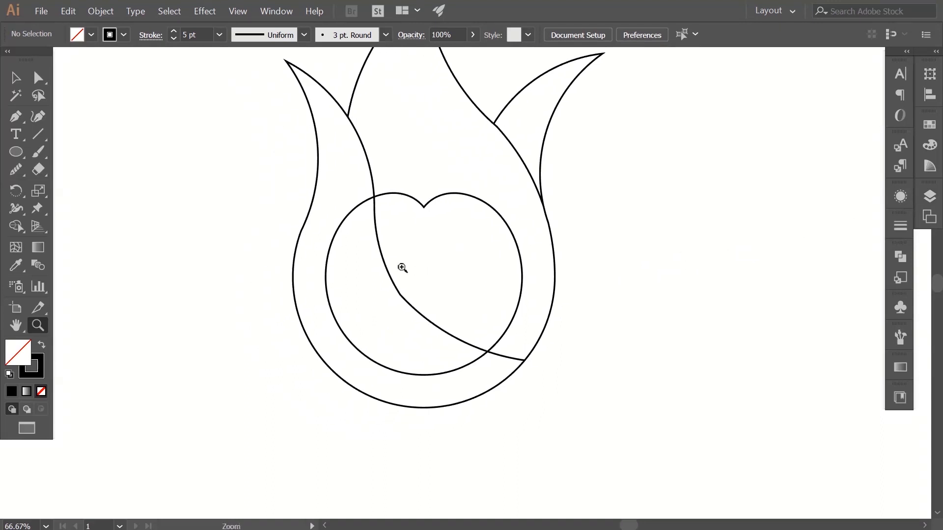
{"action": "left_click", "coordinate": [15, 78]}
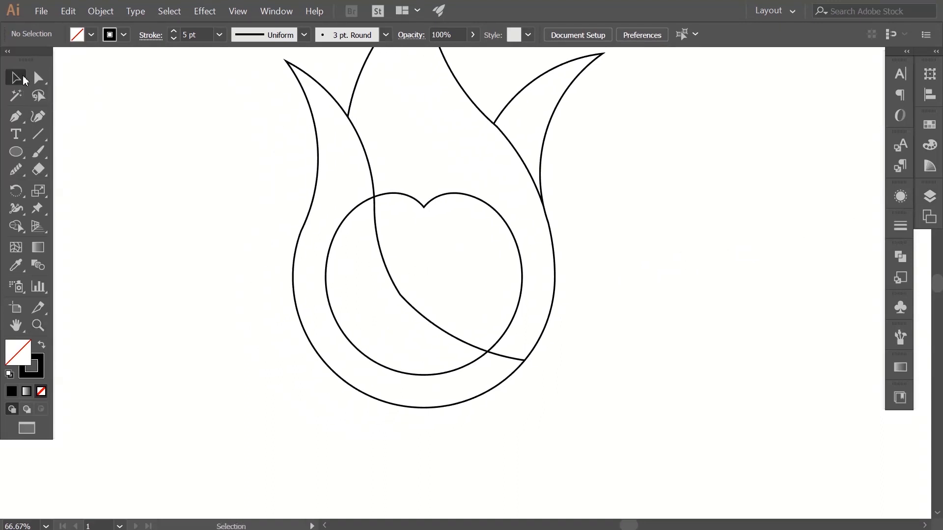
{"action": "key", "text": "z"}
{"action": "left_click", "coordinate": [583, 271], "text": "alt"}
{"action": "left_click_drag", "start_coordinate": [503, 283], "coordinate": [556, 289]}
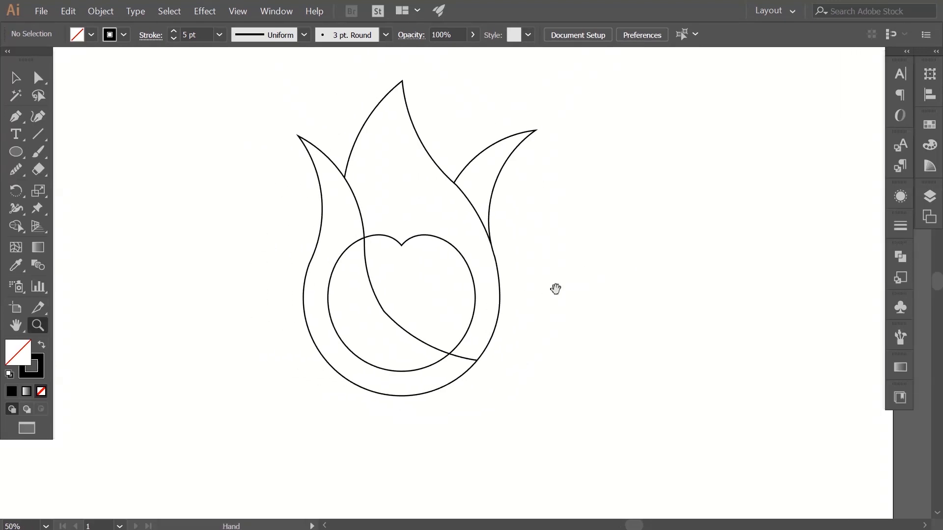
Step: Duplicate the notched round shape in place and subtract one copy from the central flame with Pathfinder's Minus Front
{"action": "left_click", "coordinate": [15, 77]}
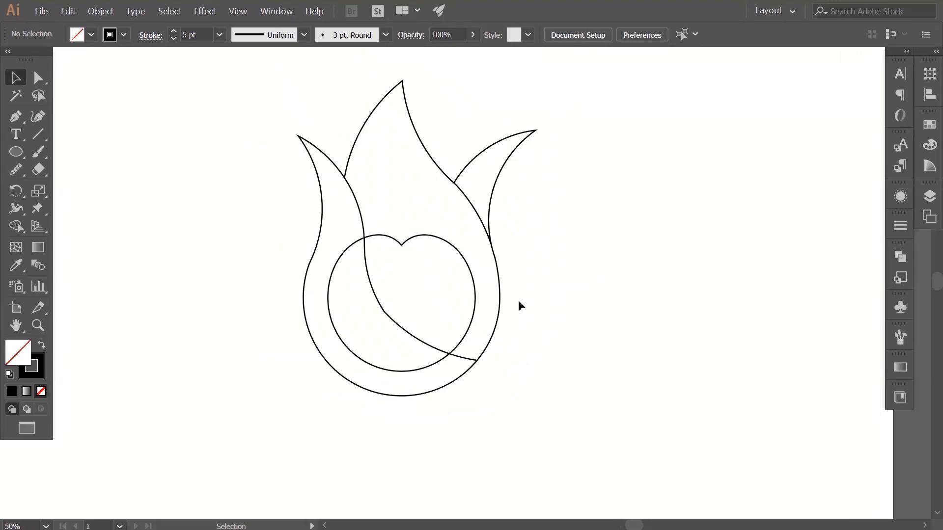
{"action": "left_click", "coordinate": [432, 242]}
{"action": "key", "text": "ctrl"}
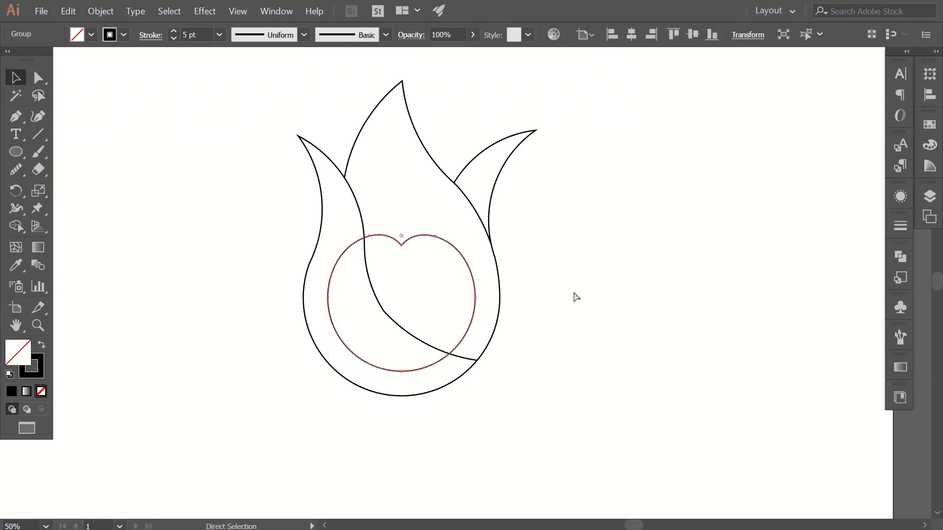
{"action": "left_click", "coordinate": [547, 258]}
{"action": "left_click", "coordinate": [413, 239]}
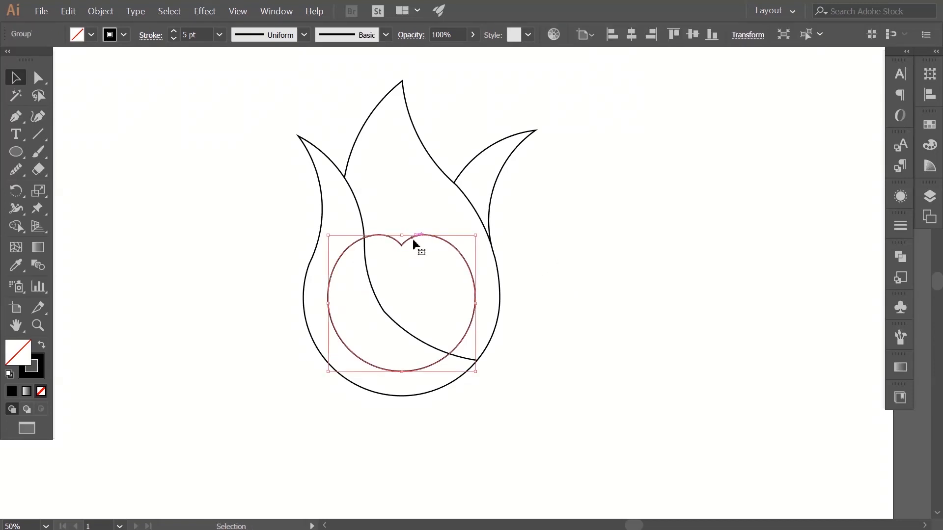
{"action": "left_click", "coordinate": [449, 180], "text": "shift"}
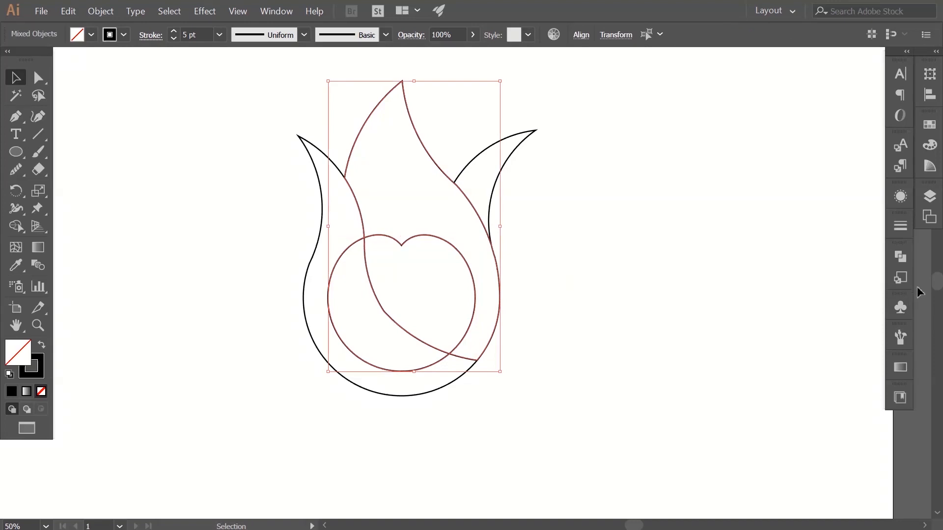
{"action": "left_click", "coordinate": [900, 257]}
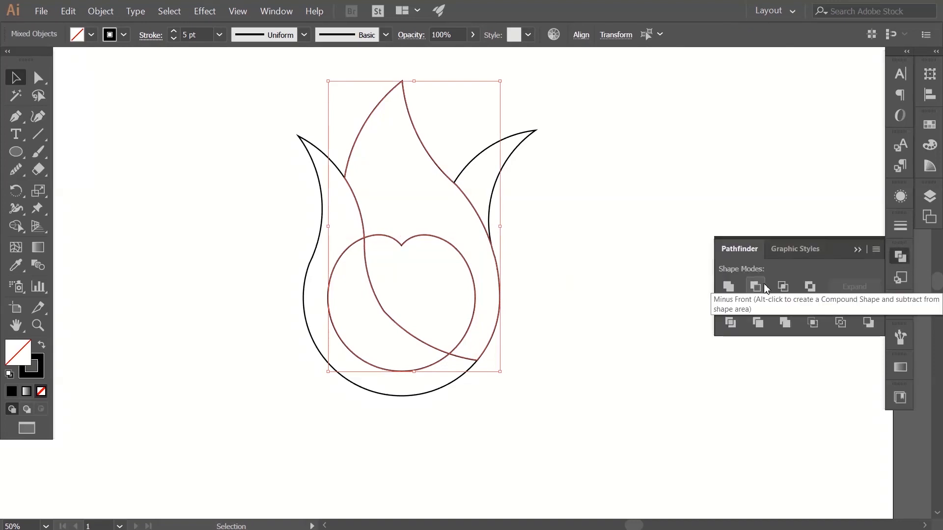
{"action": "left_click", "coordinate": [666, 230]}
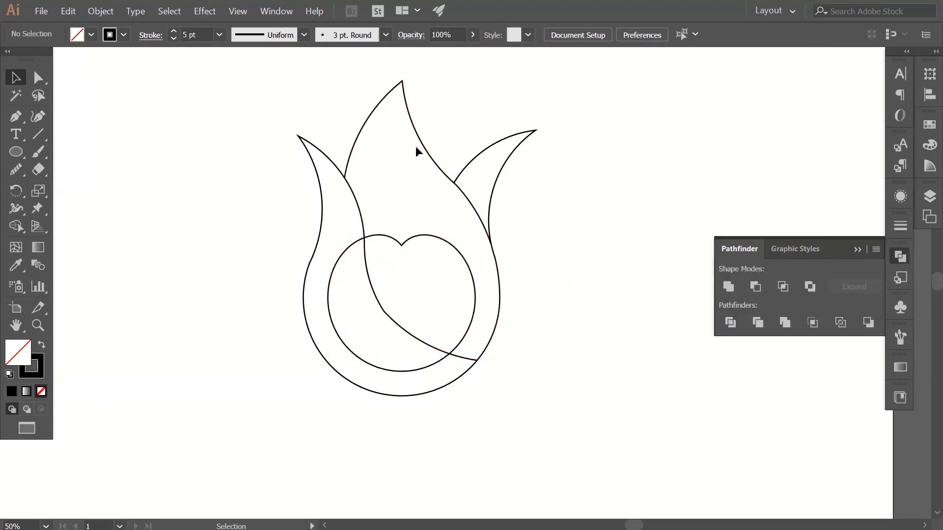
{"action": "left_click", "coordinate": [341, 172]}
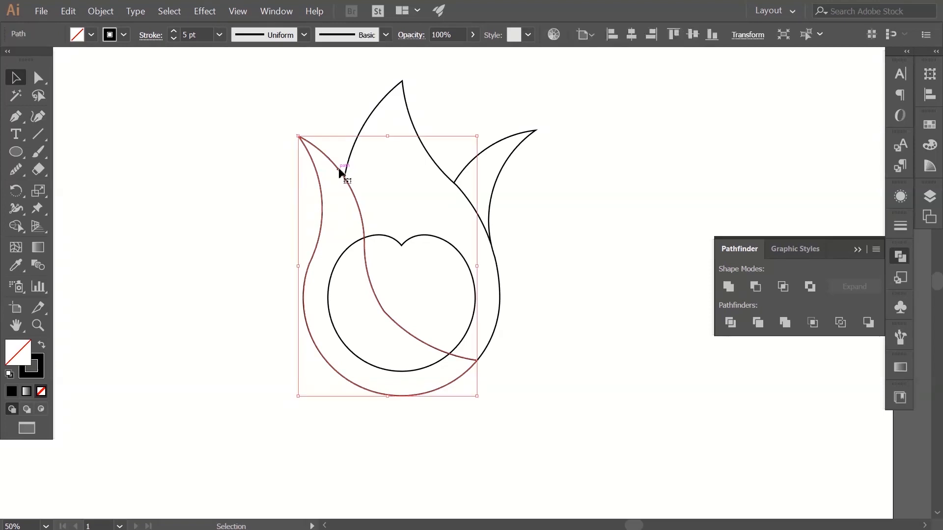
{"action": "left_click", "coordinate": [407, 240], "text": "shift"}
{"action": "left_click", "coordinate": [416, 271]}
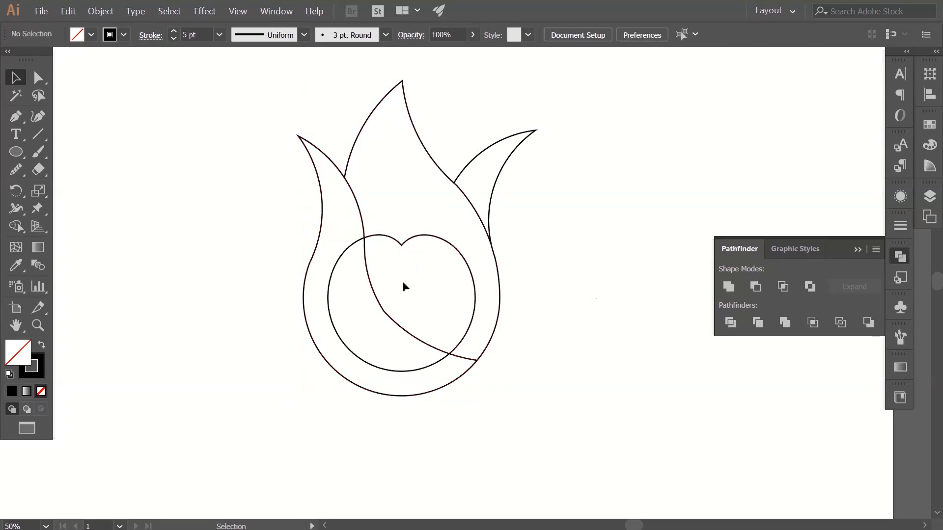
Step: Subtract the remaining notched round shape from the left flame with Pathfinder's Minus Front
{"action": "left_click", "coordinate": [340, 257]}
{"action": "left_click", "coordinate": [339, 178], "text": "shift"}
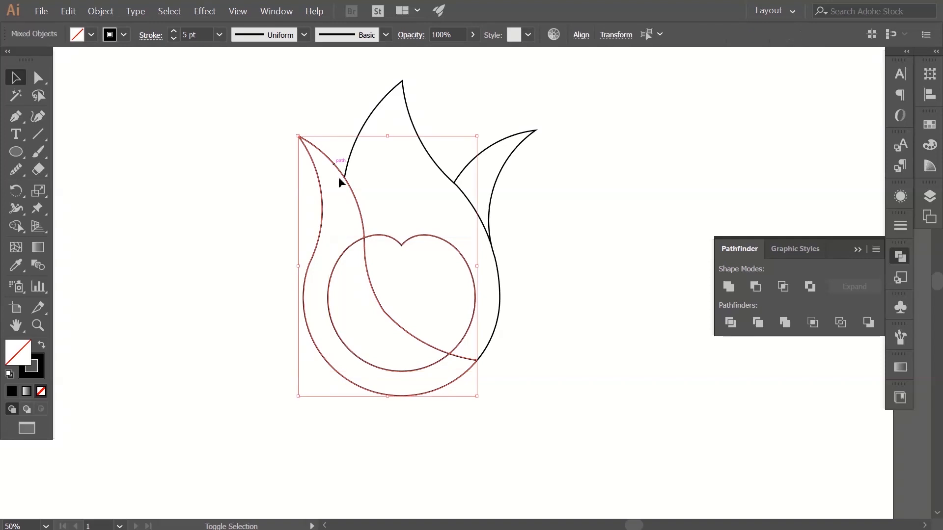
{"action": "left_click", "coordinate": [755, 293]}
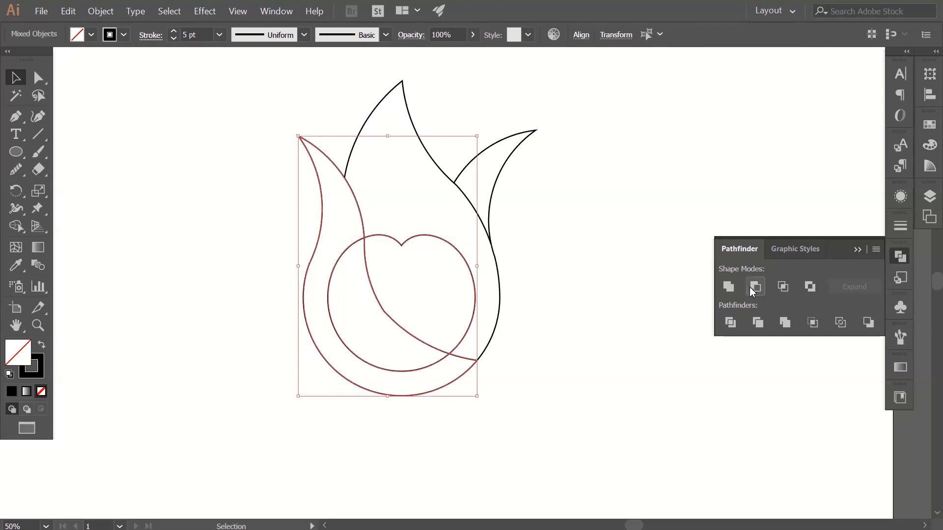
{"action": "left_click", "coordinate": [621, 230]}
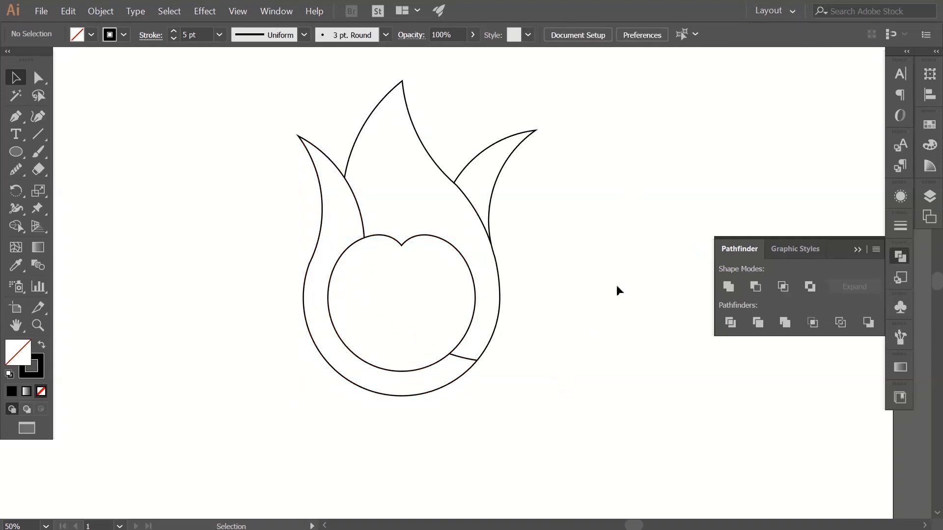
{"action": "left_click_drag", "start_coordinate": [665, 221], "coordinate": [649, 214]}
{"action": "left_click", "coordinate": [901, 256]}
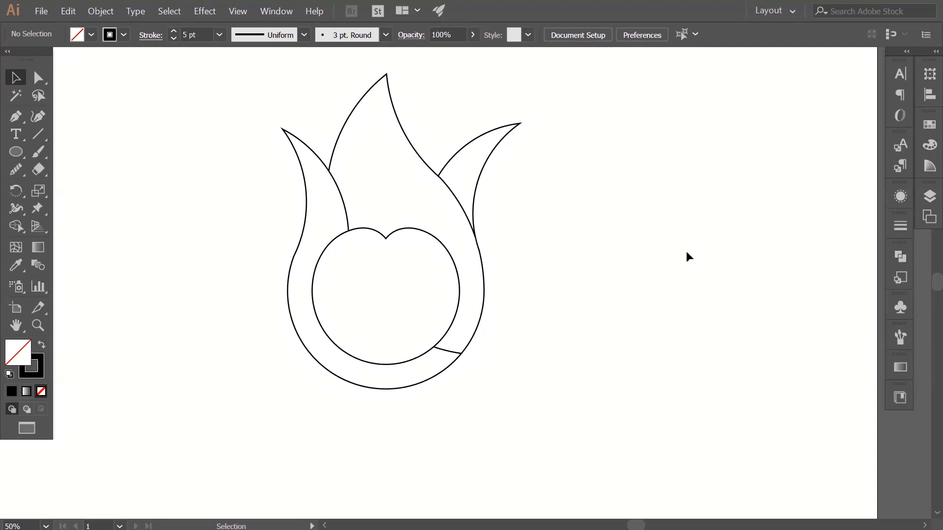
Step: Move the left and central flame pieces apart to check their cut outlines, and undo both moves
{"action": "left_click_drag", "start_coordinate": [621, 255], "coordinate": [652, 273]}
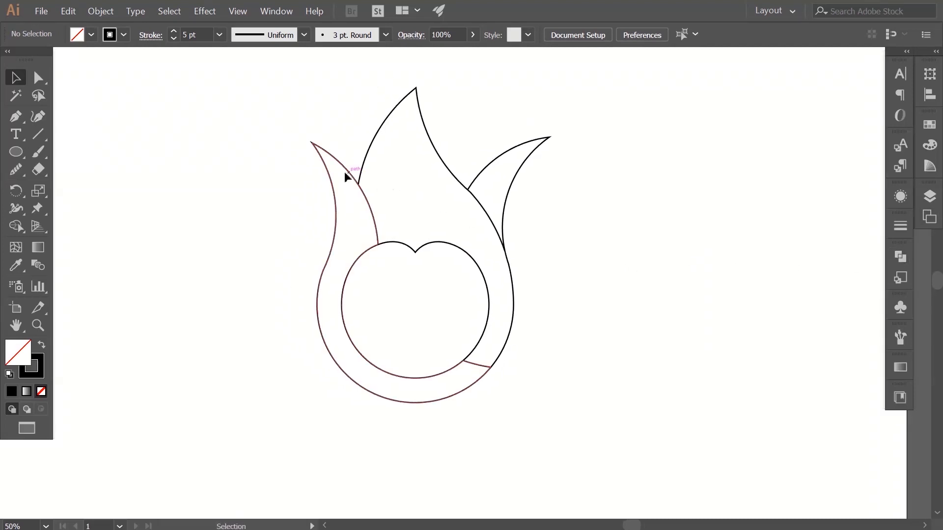
{"action": "left_click_drag", "start_coordinate": [343, 168], "coordinate": [292, 180]}
{"action": "left_click_drag", "start_coordinate": [442, 166], "coordinate": [416, 157]}
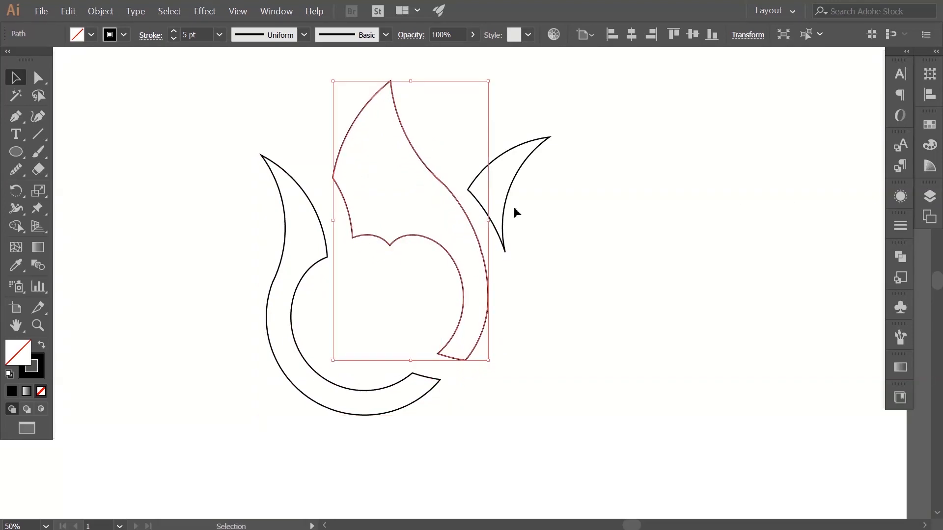
{"action": "key", "text": "ctrl+z"}
{"action": "key", "text": "ctrl+z"}
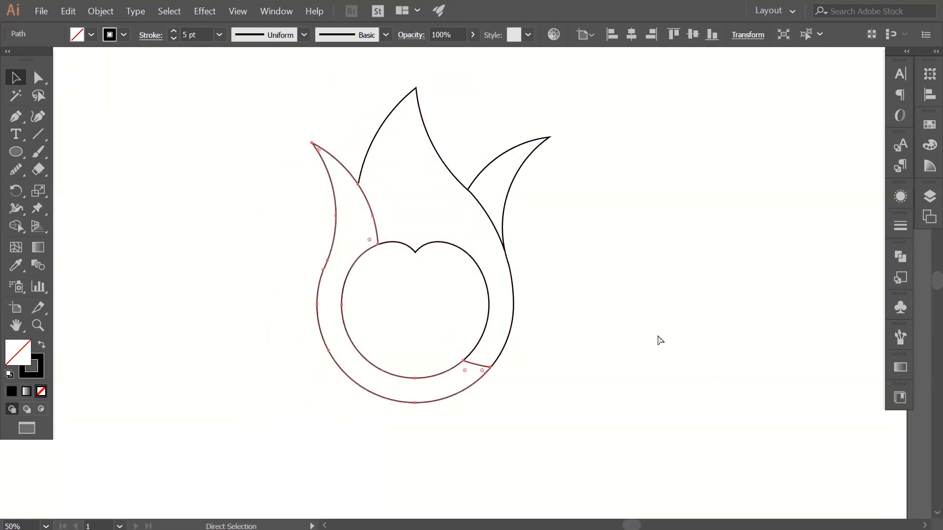
{"action": "left_click", "coordinate": [644, 313]}
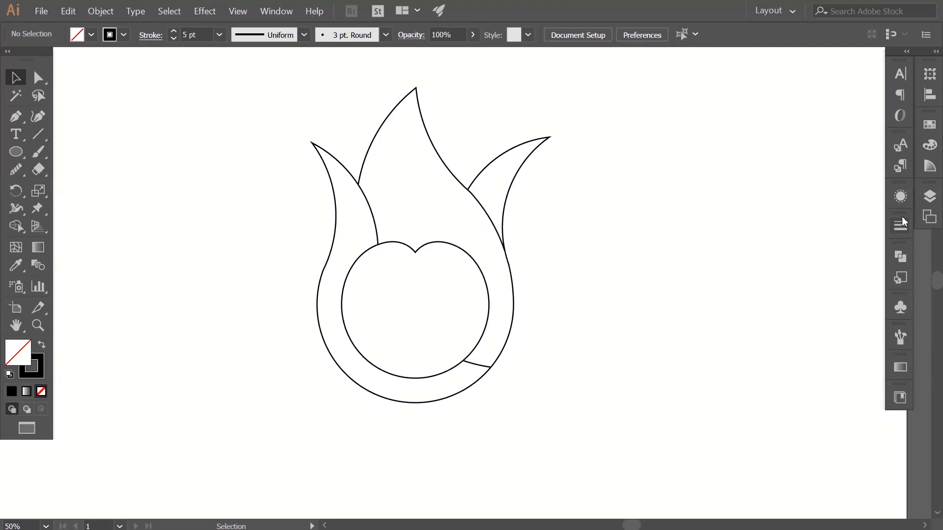
Step: Fill the left flame with a linear gradient from crimson to coral, choosing both stop colours from the saved swatches
{"action": "left_click", "coordinate": [333, 158]}
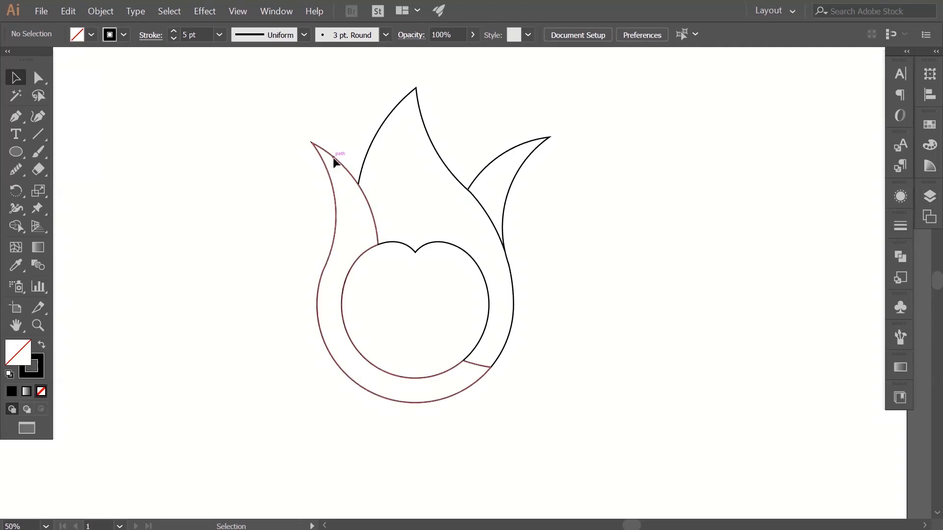
{"action": "left_click", "coordinate": [26, 393]}
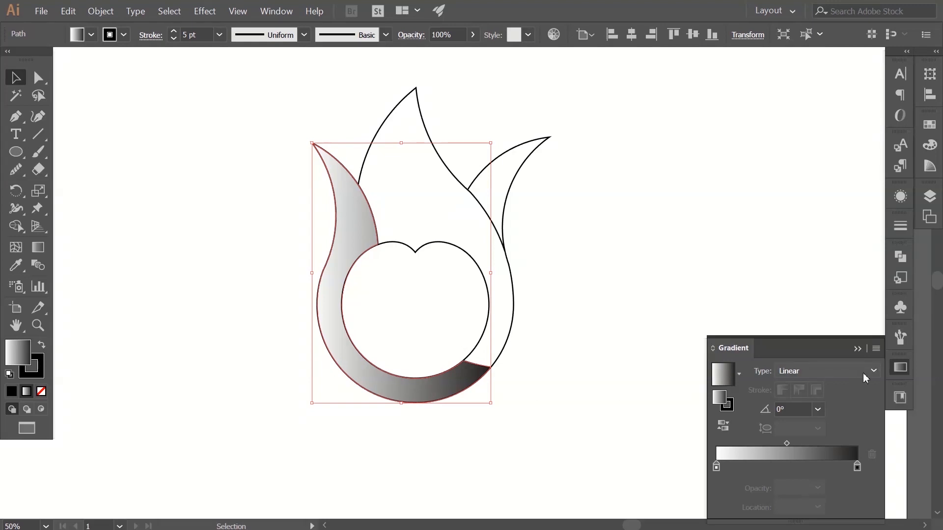
{"action": "double_click", "coordinate": [715, 466]}
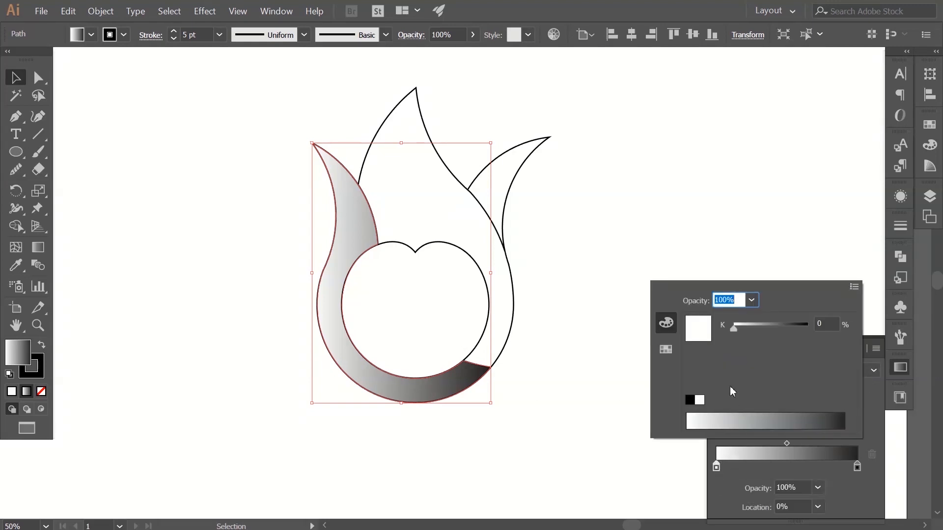
{"action": "left_click", "coordinate": [667, 350]}
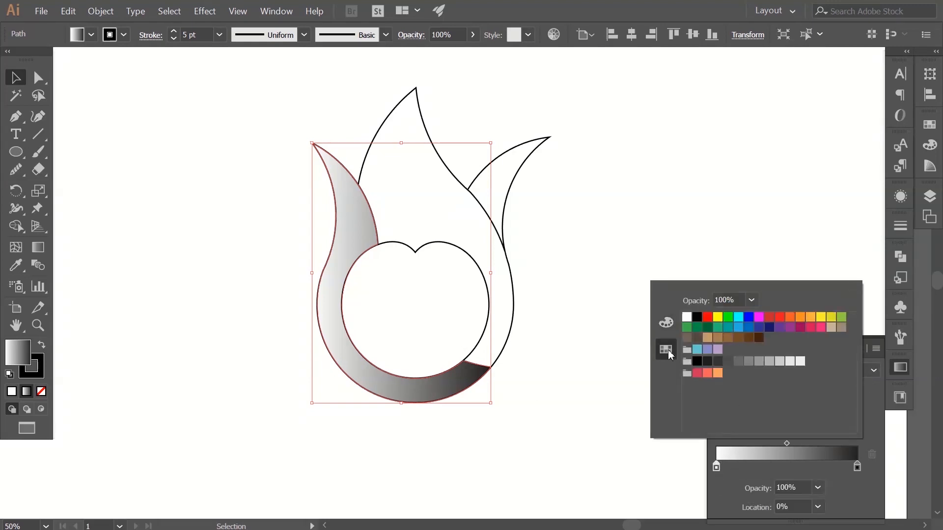
{"action": "left_click", "coordinate": [702, 376]}
{"action": "left_click", "coordinate": [731, 483]}
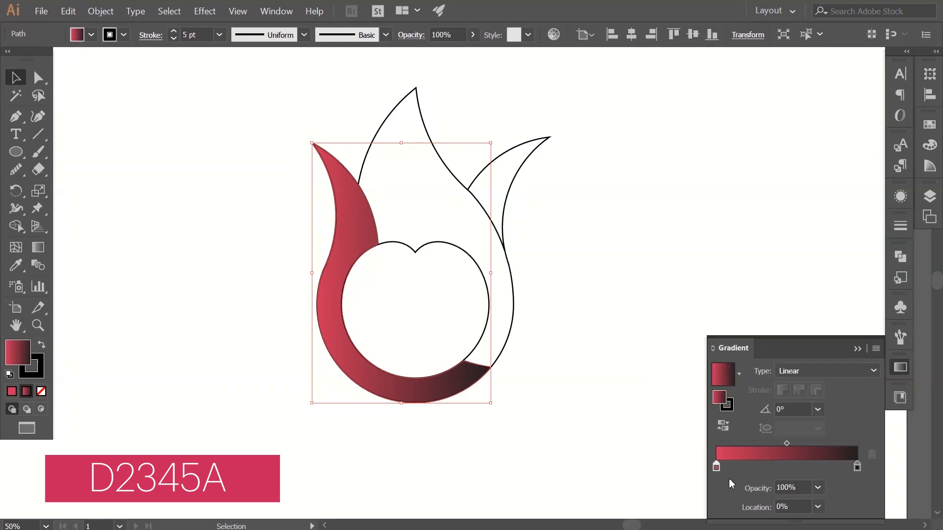
{"action": "double_click", "coordinate": [857, 466]}
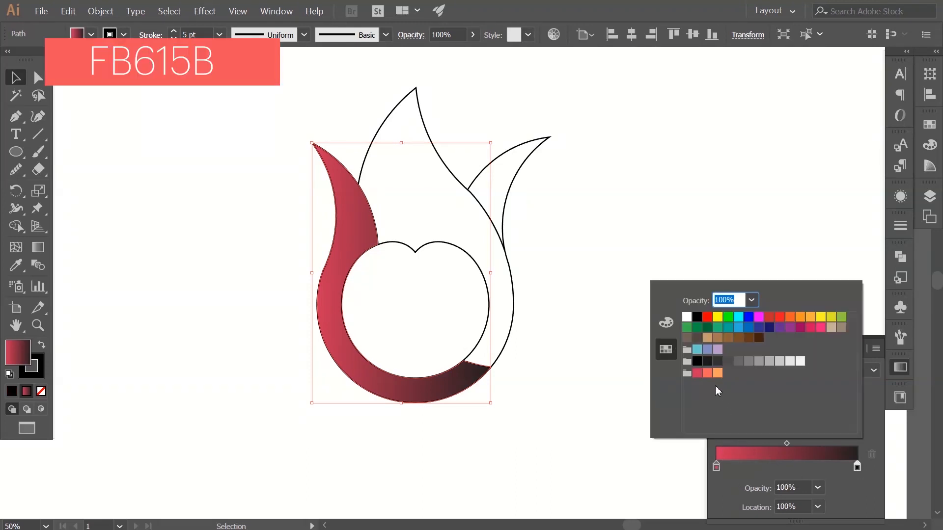
{"action": "left_click", "coordinate": [707, 374]}
{"action": "left_click", "coordinate": [741, 492]}
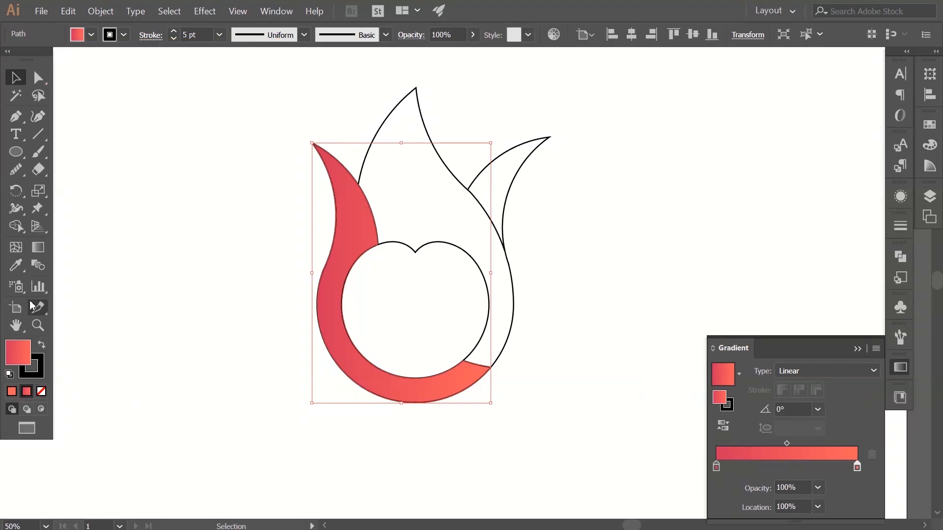
Step: Redirect the left flame's gradient diagonally to about 120.9°, running from crimson at the base to coral at the upper tip
{"action": "left_click", "coordinate": [44, 255]}
{"action": "mouse_move", "coordinate": [432, 396]}
{"action": "left_mouse_down"}
{"action": "mouse_move", "coordinate": [353, 284]}
{"action": "mouse_move", "coordinate": [326, 179]}
{"action": "mouse_move", "coordinate": [297, 177]}
{"action": "left_mouse_up"}
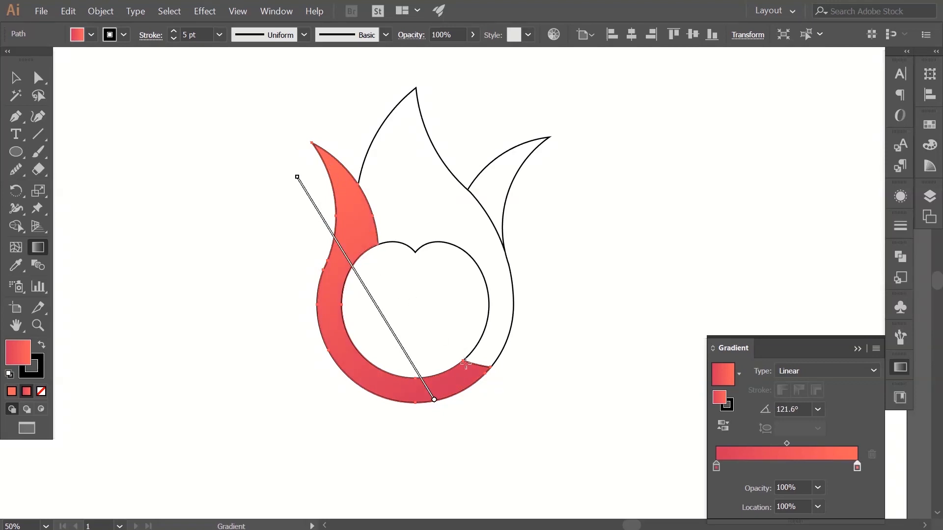
{"action": "left_click_drag", "start_coordinate": [456, 379], "coordinate": [319, 149]}
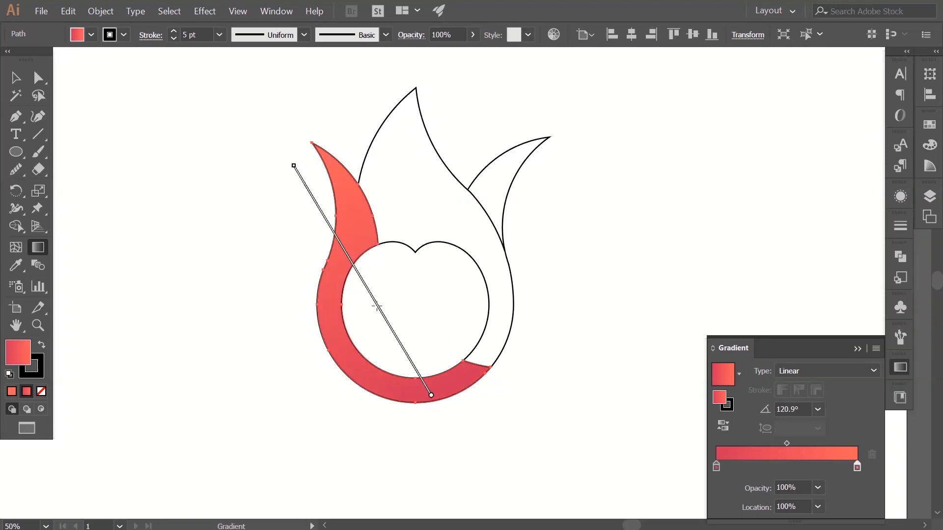
{"action": "key", "text": "v"}
{"action": "left_click", "coordinate": [185, 300]}
{"action": "left_click", "coordinate": [347, 217]}
{"action": "left_click", "coordinate": [238, 336]}
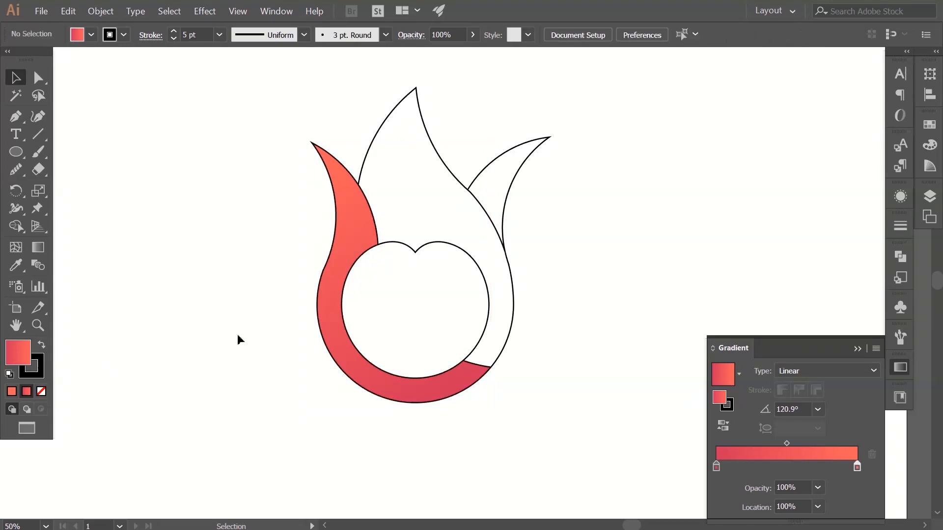
Step: Apply the same crimson-to-coral linear gradient to the central flame
{"action": "left_click", "coordinate": [432, 143]}
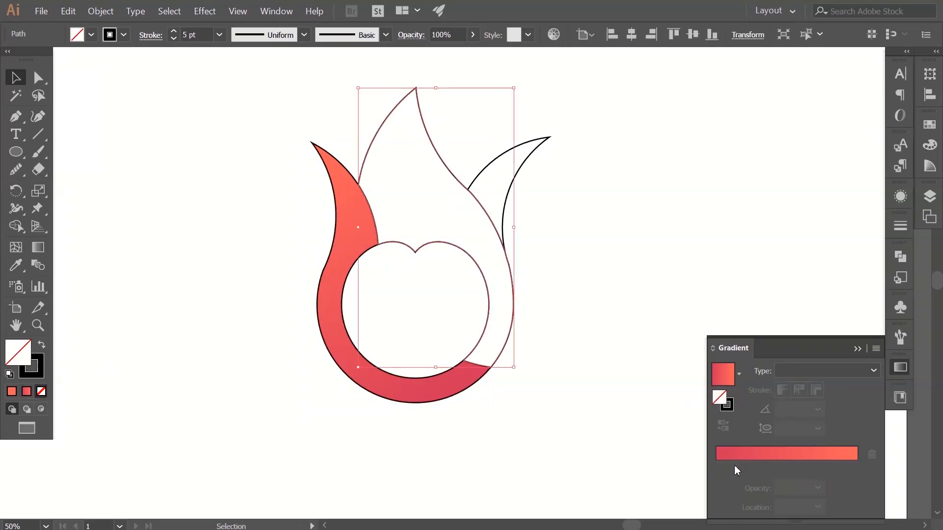
{"action": "left_click", "coordinate": [717, 468]}
{"action": "left_click", "coordinate": [716, 467]}
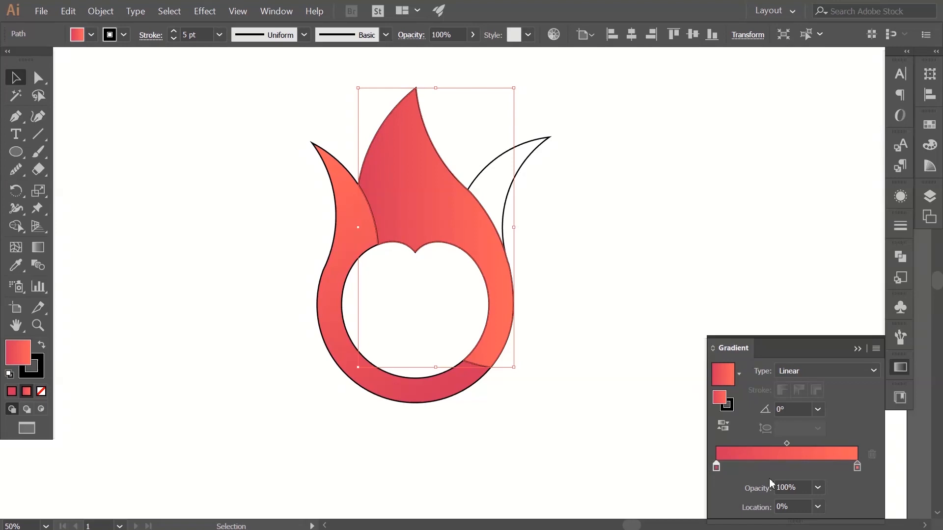
Step: Change the end stop of the central flame's gradient to the saved orange swatch
{"action": "double_click", "coordinate": [857, 467]}
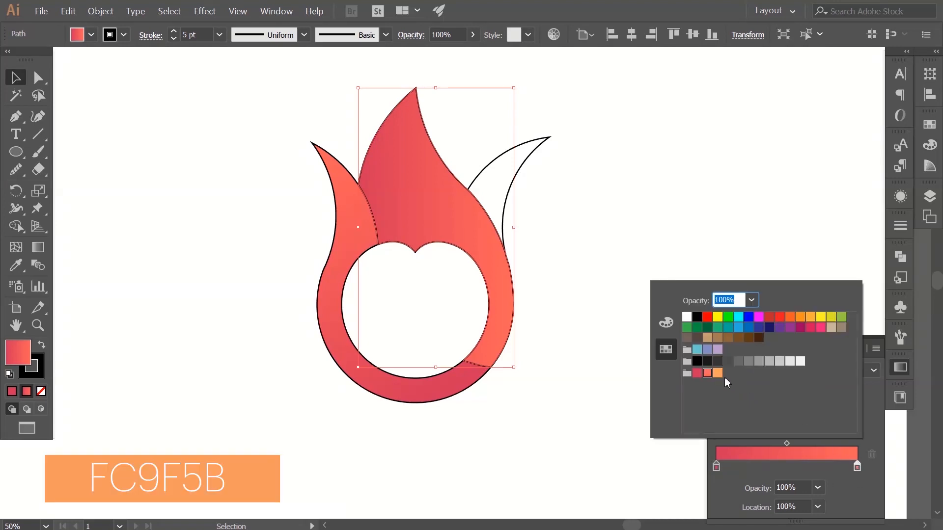
{"action": "left_click", "coordinate": [719, 374]}
{"action": "left_click", "coordinate": [647, 417]}
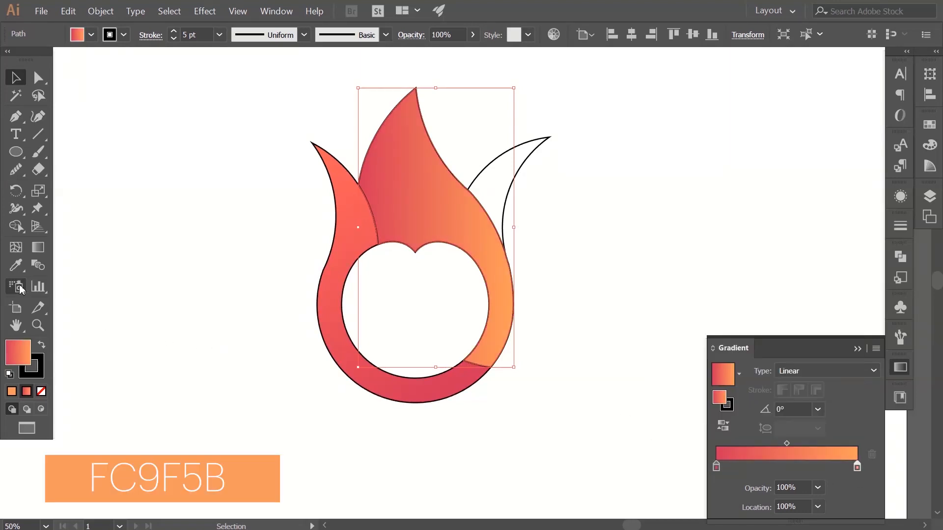
Step: Redirect the central flame's gradient to about 112.3°, running from crimson at the lower end to orange near the upper tip
{"action": "left_click", "coordinate": [38, 247]}
{"action": "left_click_drag", "start_coordinate": [493, 369], "coordinate": [385, 112]}
{"action": "left_click_drag", "start_coordinate": [490, 368], "coordinate": [389, 118]}
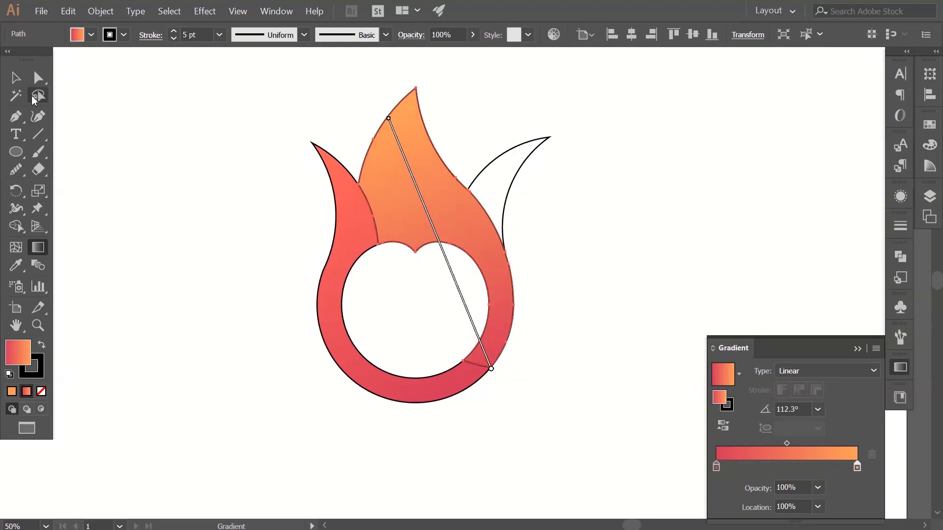
{"action": "left_click", "coordinate": [15, 77]}
{"action": "left_click", "coordinate": [579, 243]}
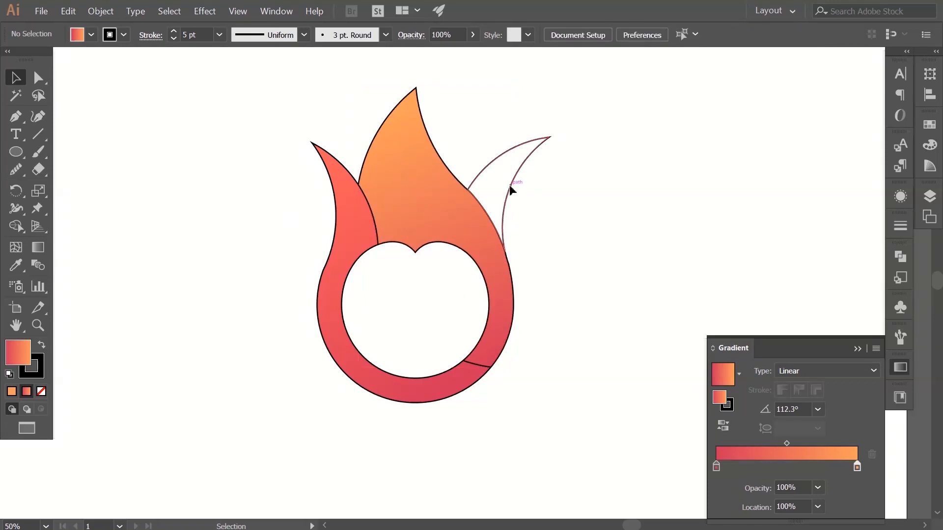
Step: Fill the right flame with the crimson-to-orange linear gradient, directed upward at about 75.3° from its base
{"action": "left_click", "coordinate": [511, 189]}
{"action": "left_click", "coordinate": [723, 474]}
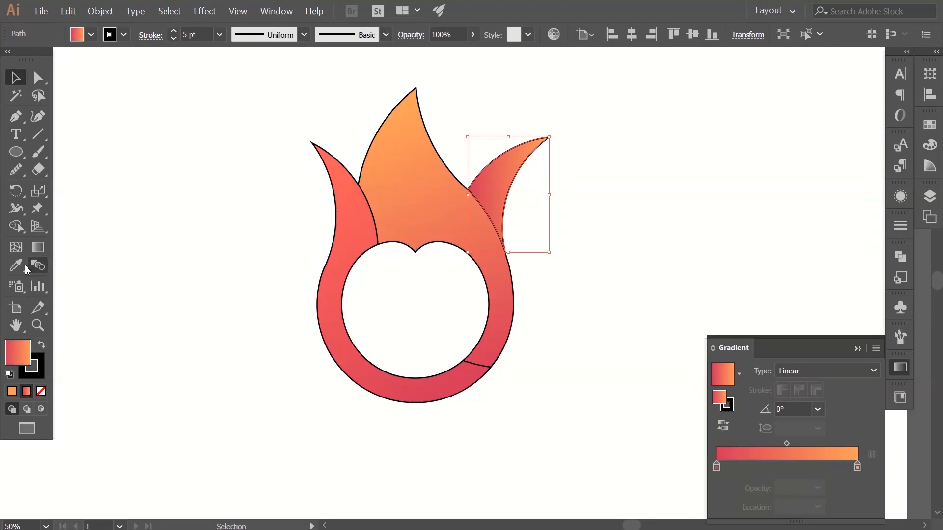
{"action": "left_click", "coordinate": [38, 247]}
{"action": "left_click_drag", "start_coordinate": [489, 213], "coordinate": [536, 132]}
{"action": "left_click_drag", "start_coordinate": [495, 237], "coordinate": [514, 142]}
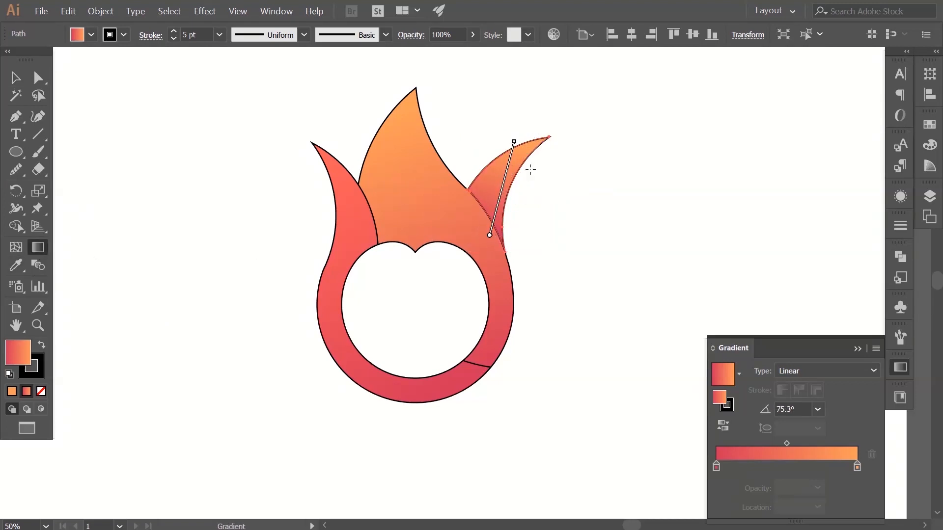
{"action": "left_click", "coordinate": [15, 77]}
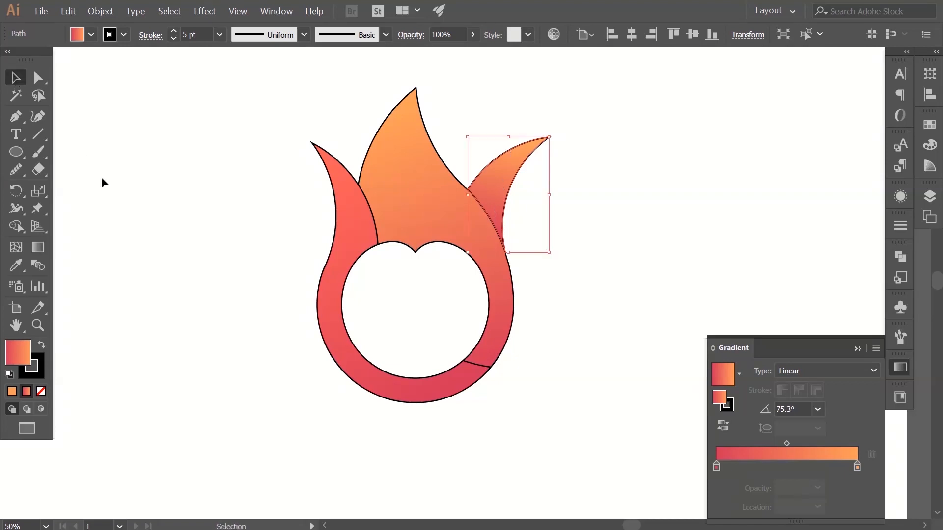
Step: Remove the black stroke from all the flame pieces
{"action": "left_click", "coordinate": [242, 261]}
{"action": "mouse_move", "coordinate": [212, 123]}
{"action": "left_mouse_down"}
{"action": "mouse_move", "coordinate": [374, 236]}
{"action": "mouse_move", "coordinate": [556, 404]}
{"action": "left_mouse_up"}
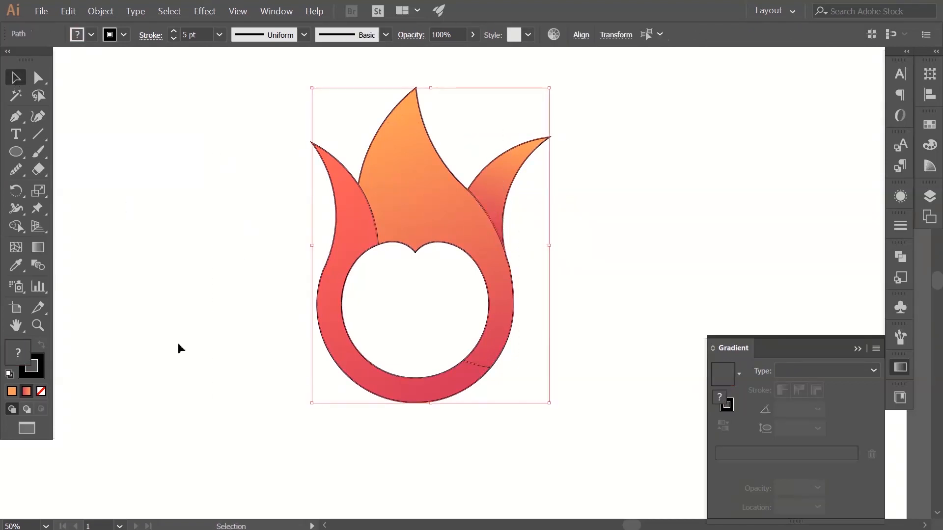
{"action": "left_click", "coordinate": [39, 378]}
{"action": "left_click", "coordinate": [41, 392]}
{"action": "left_click", "coordinate": [152, 374]}
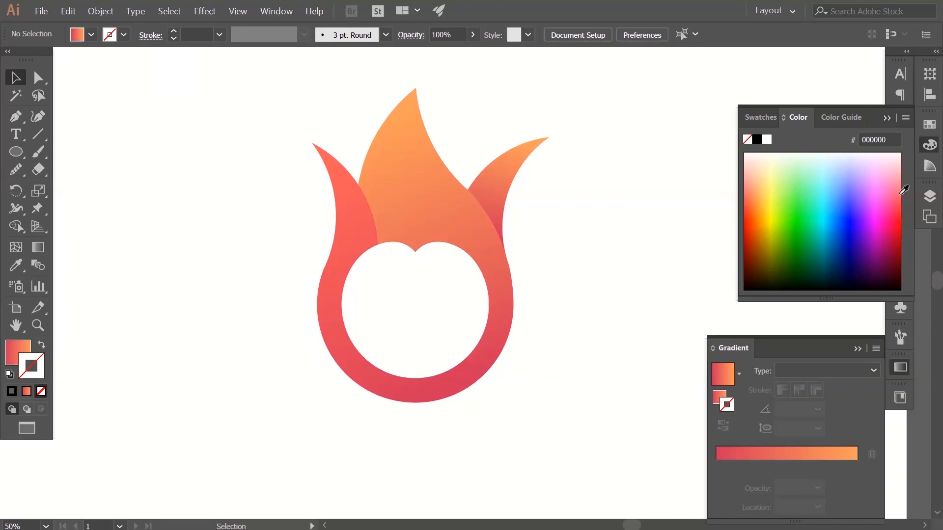
{"action": "left_click", "coordinate": [929, 145]}
{"action": "left_click_drag", "start_coordinate": [637, 236], "coordinate": [617, 260]}
Step: Draw a 100 px circle in the empty area beside the left flame
{"action": "key", "text": "z"}
{"action": "left_click", "coordinate": [575, 330]}
{"action": "left_click_drag", "start_coordinate": [350, 307], "coordinate": [452, 291]}
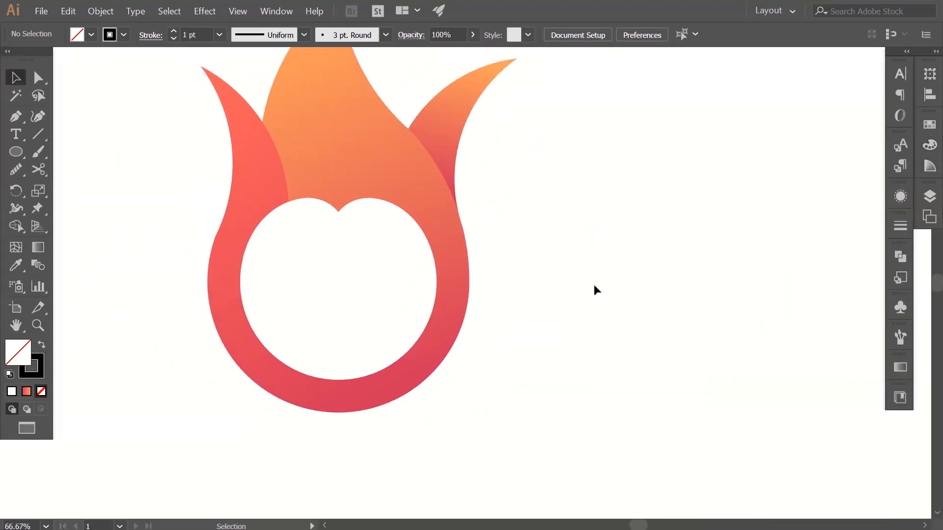
{"action": "mouse_move", "coordinate": [448, 278]}
{"action": "left_mouse_down"}
{"action": "mouse_move", "coordinate": [520, 292]}
{"action": "mouse_move", "coordinate": [555, 322]}
{"action": "mouse_move", "coordinate": [544, 297]}
{"action": "left_mouse_up"}
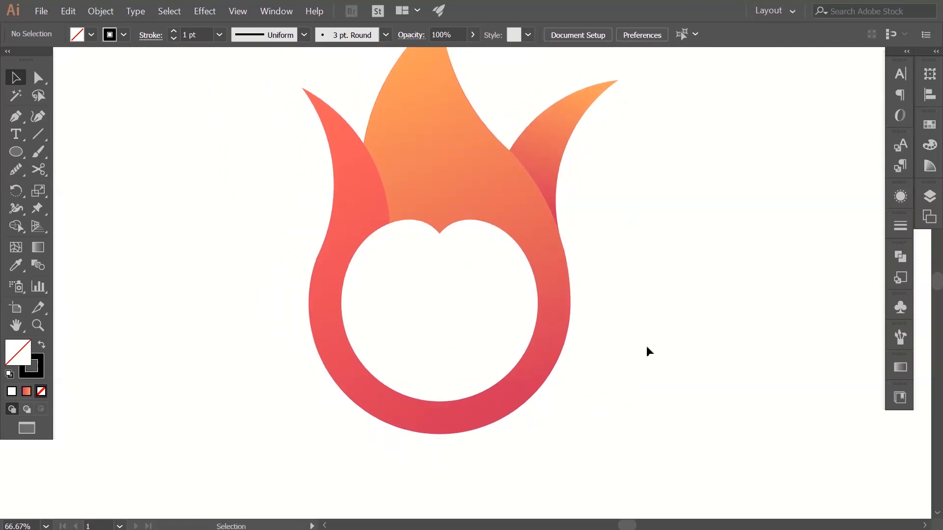
{"action": "left_click", "coordinate": [16, 152]}
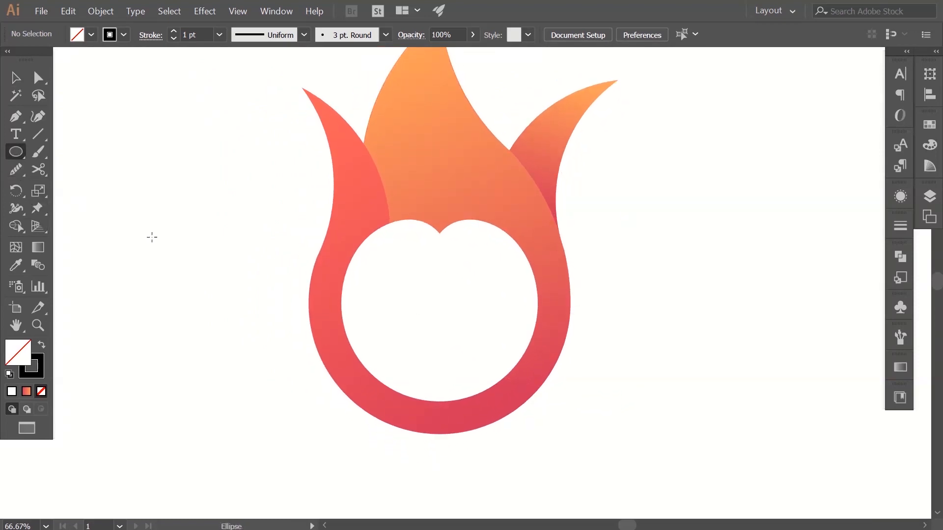
{"action": "left_click", "coordinate": [161, 236]}
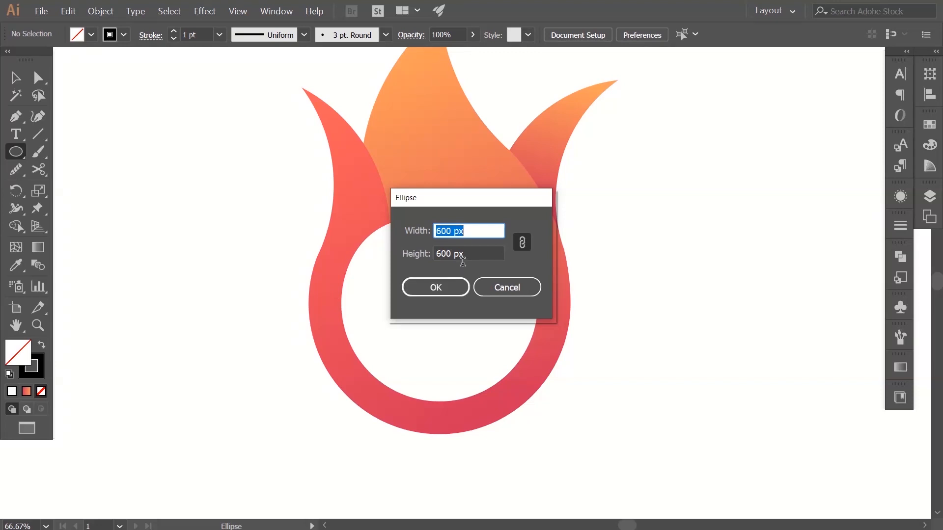
{"action": "type", "text": "100"}
{"action": "key", "text": "Return"}
{"action": "left_click", "coordinate": [15, 78]}
{"action": "left_click", "coordinate": [221, 321]}
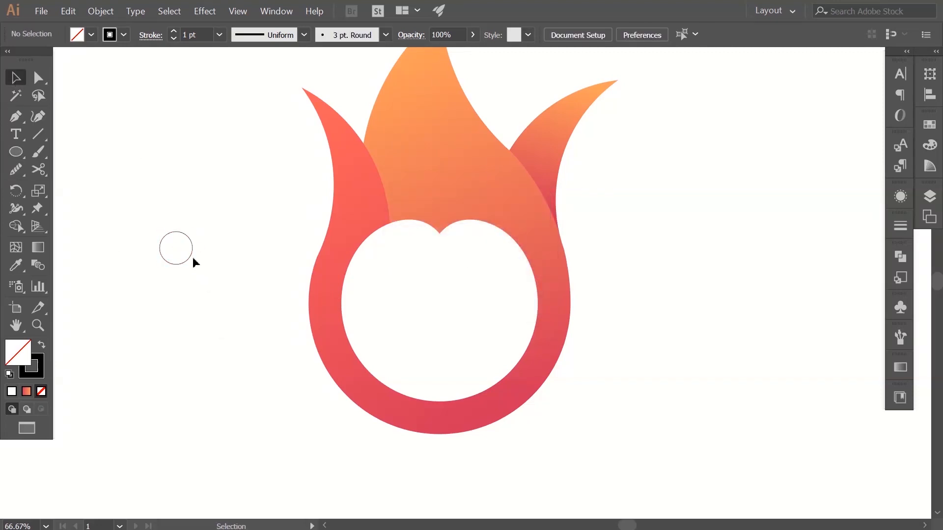
Step: Place the circle inside the white face area as the left eye and add a level copy as the right eye
{"action": "left_click_drag", "start_coordinate": [240, 281], "coordinate": [497, 292]}
{"action": "left_click", "coordinate": [392, 380]}
{"action": "left_click_drag", "start_coordinate": [477, 357], "coordinate": [422, 354]}
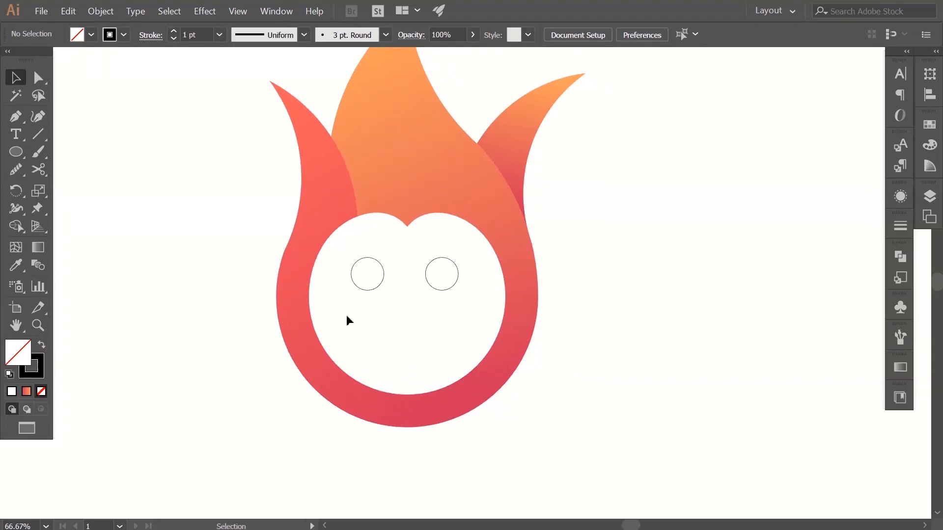
Step: Fill both eye circles with the crimson-to-orange linear gradient
{"action": "left_click", "coordinate": [351, 279]}
{"action": "key", "text": "i"}
{"action": "left_click", "coordinate": [26, 391]}
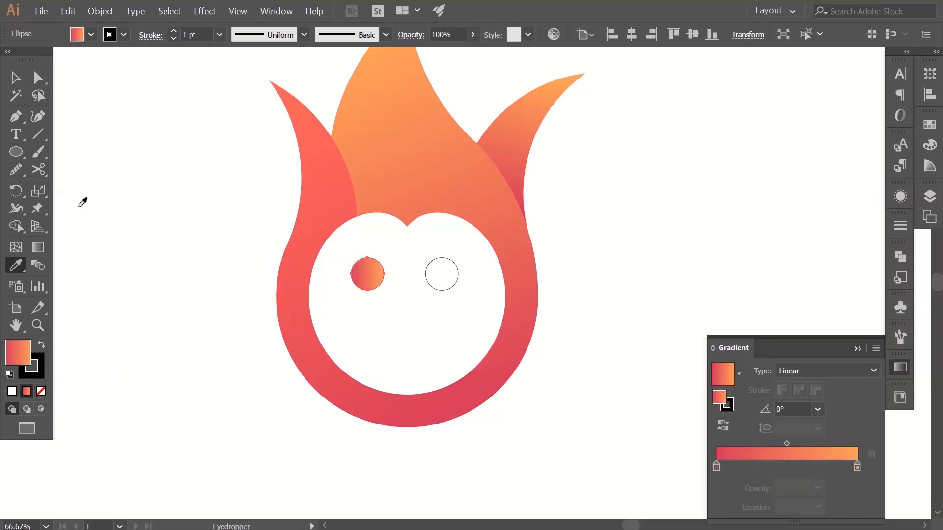
{"action": "left_click", "coordinate": [15, 77]}
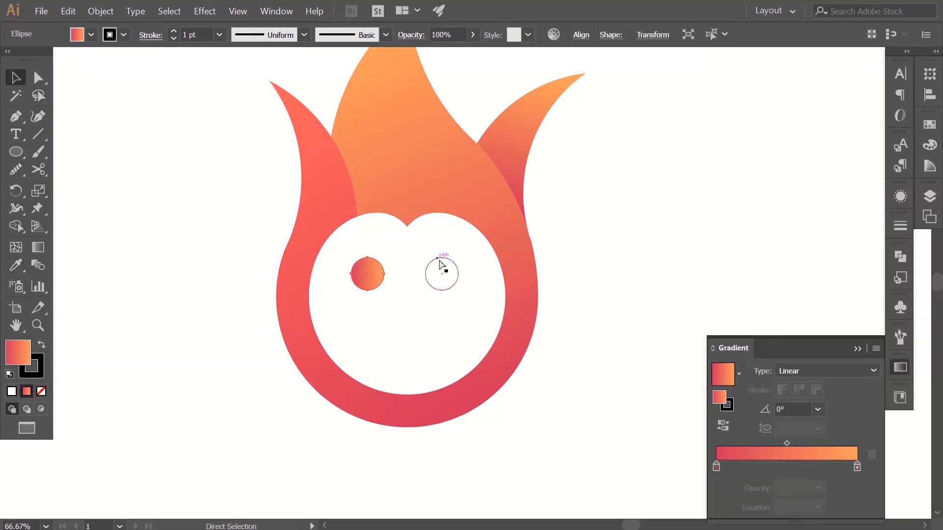
{"action": "key", "text": "ctrl+shift+a"}
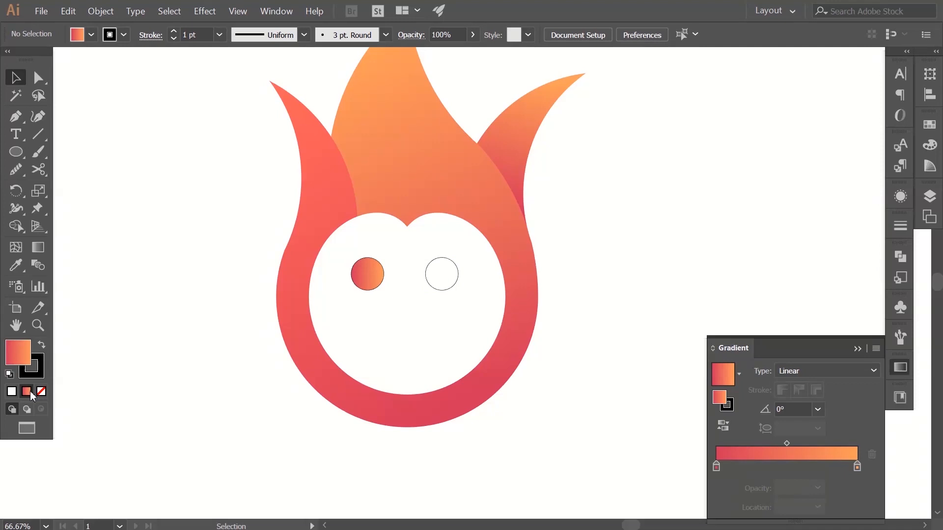
{"action": "left_click", "coordinate": [431, 258]}
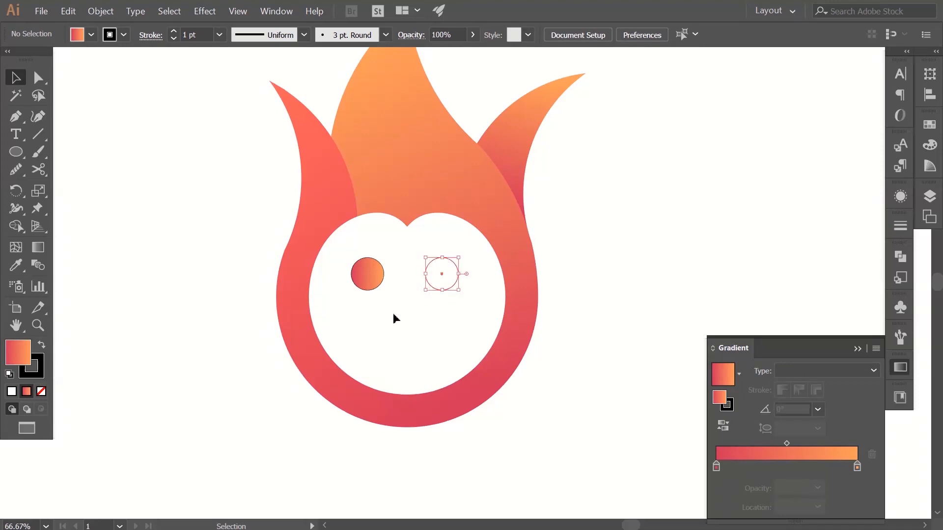
{"action": "key", "text": "."}
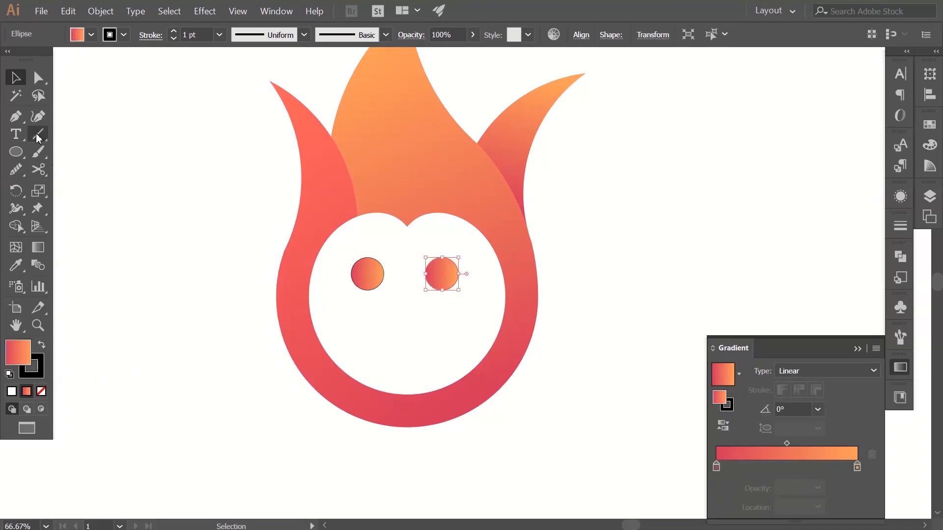
{"action": "left_click", "coordinate": [455, 338]}
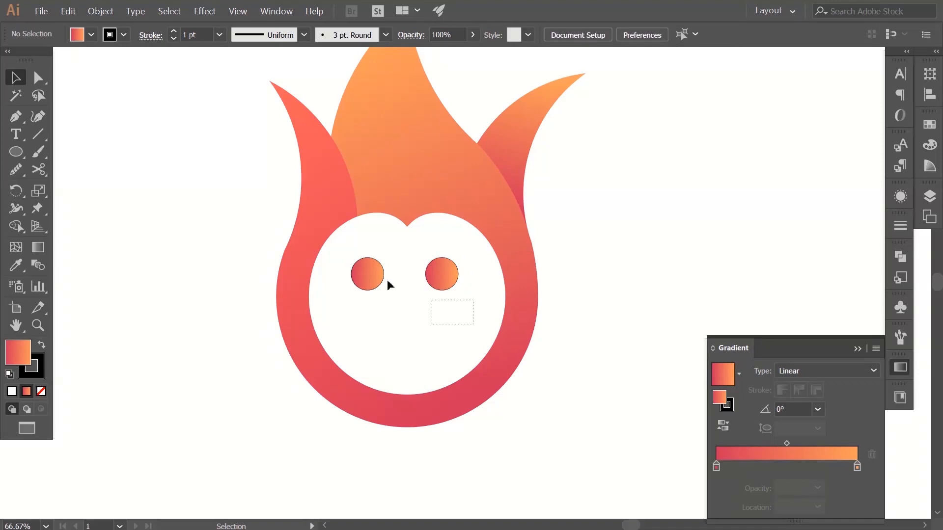
Step: Remove the black stroke from both eye circles
{"action": "left_click_drag", "start_coordinate": [388, 281], "coordinate": [379, 278]}
{"action": "left_click", "coordinate": [32, 366]}
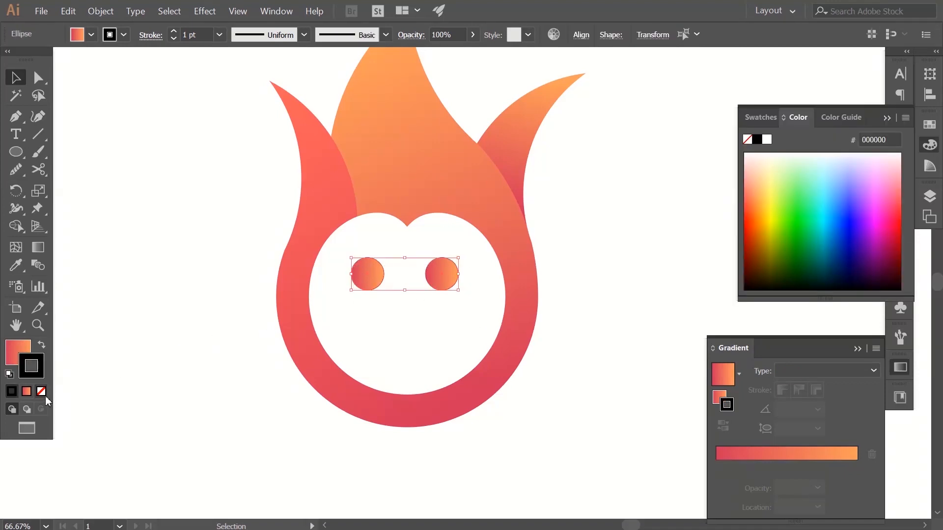
{"action": "left_click", "coordinate": [42, 391]}
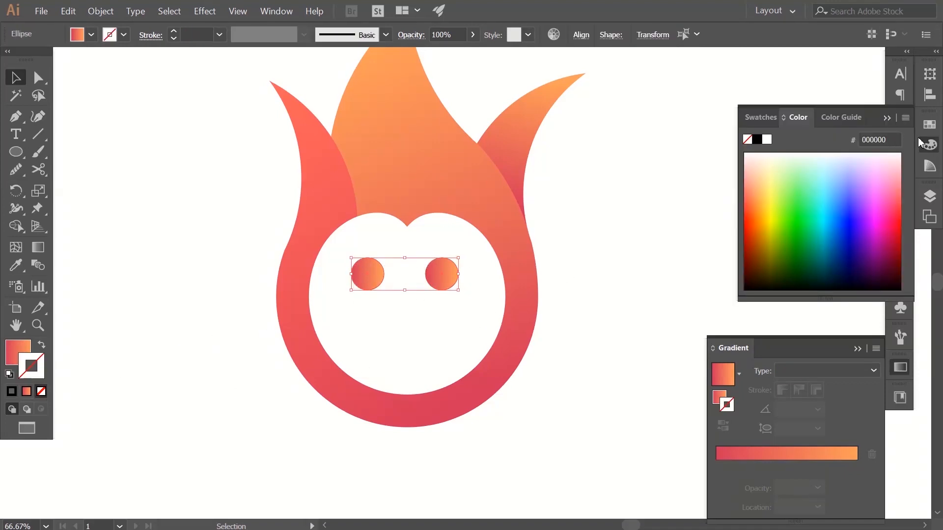
{"action": "left_click", "coordinate": [927, 144]}
{"action": "left_click", "coordinate": [900, 367]}
Step: Redirect the gradient of both eyes vertically, from crimson at the bottom to orange at the top
{"action": "left_click", "coordinate": [432, 312]}
{"action": "left_click_drag", "start_coordinate": [431, 309], "coordinate": [355, 268]}
{"action": "left_click", "coordinate": [38, 248]}
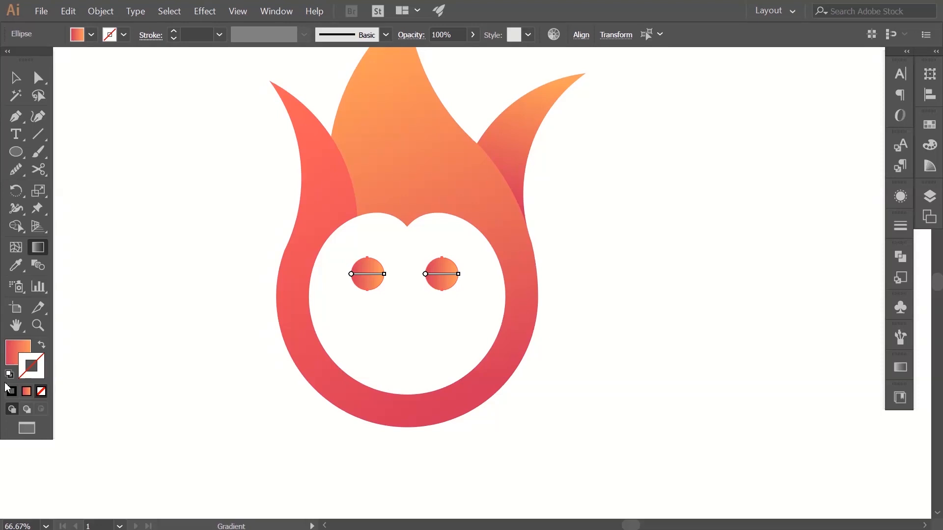
{"action": "left_click", "coordinate": [17, 350]}
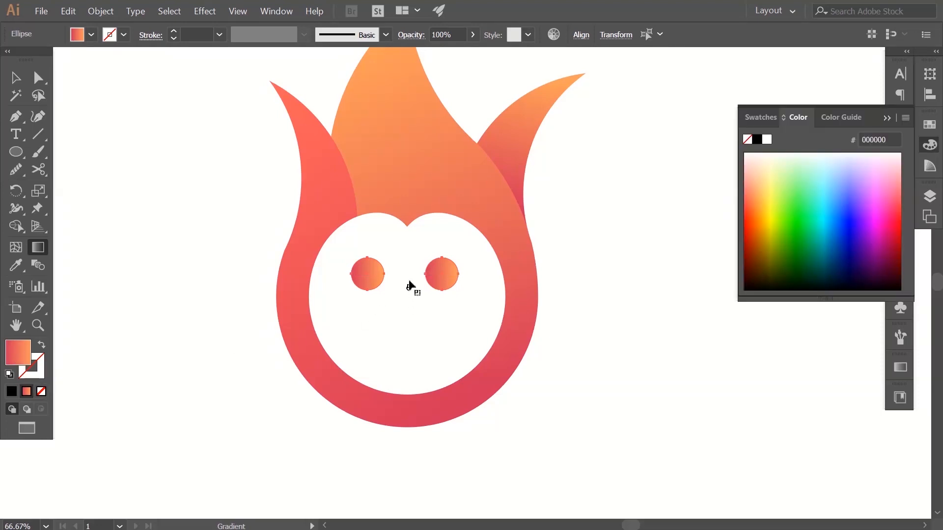
{"action": "left_click_drag", "start_coordinate": [409, 288], "coordinate": [407, 241]}
{"action": "left_click_drag", "start_coordinate": [419, 289], "coordinate": [419, 261]}
{"action": "left_click_drag", "start_coordinate": [399, 292], "coordinate": [398, 256]}
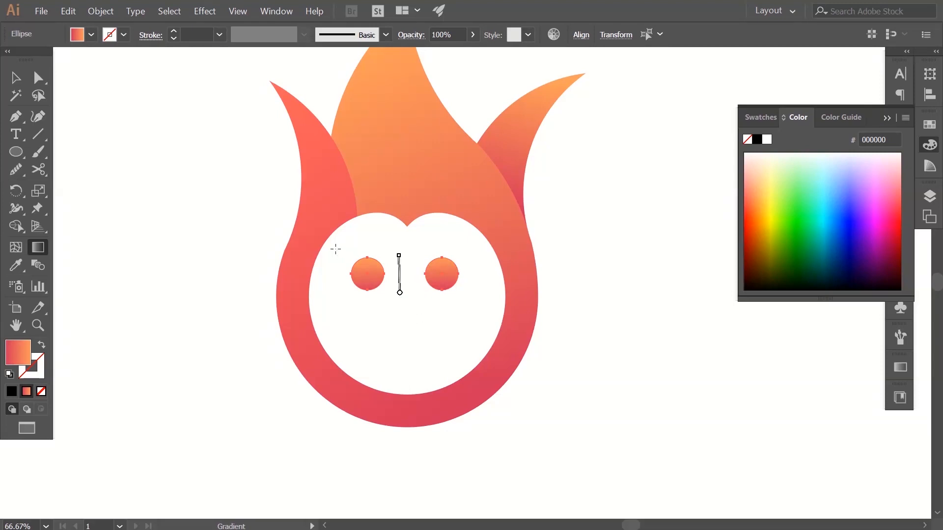
{"action": "left_click", "coordinate": [15, 77]}
{"action": "key", "text": "ctrl+shift+a"}
Step: Draw a 30 px circle in the white face area below the eyes
{"action": "left_click", "coordinate": [16, 151]}
{"action": "left_click", "coordinate": [426, 345]}
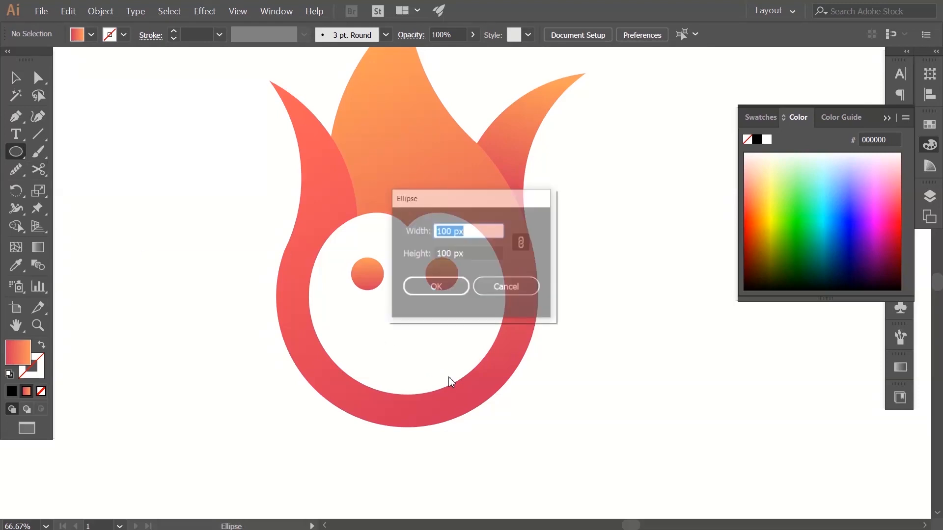
{"action": "type", "text": "30"}
{"action": "key", "text": "Return"}
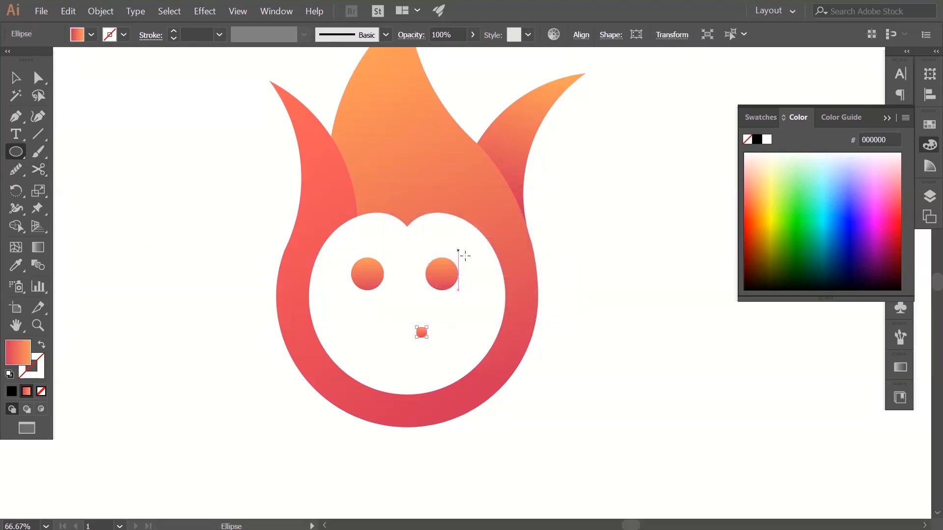
Step: Give the small circle a white fill and no stroke
{"action": "left_click", "coordinate": [9, 374]}
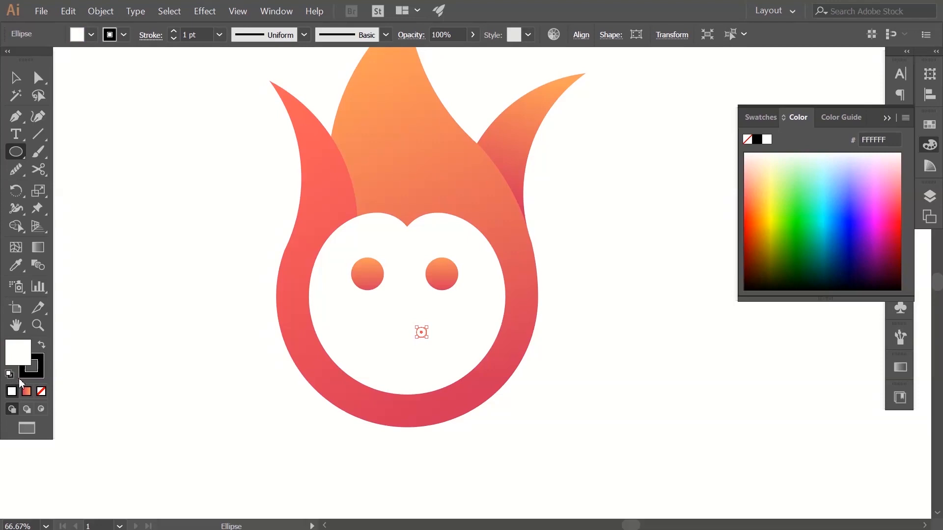
{"action": "key", "text": "x"}
{"action": "left_click", "coordinate": [42, 391]}
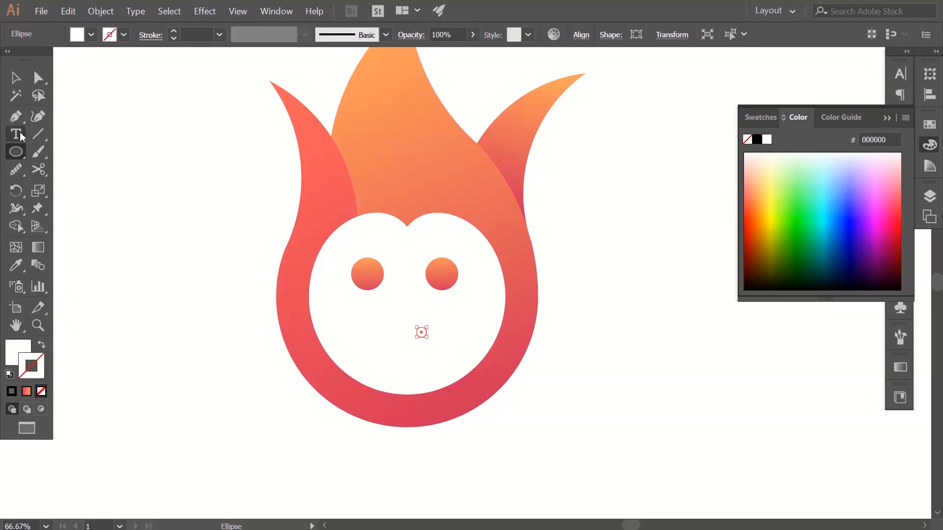
{"action": "left_click", "coordinate": [16, 77]}
{"action": "left_click", "coordinate": [391, 323]}
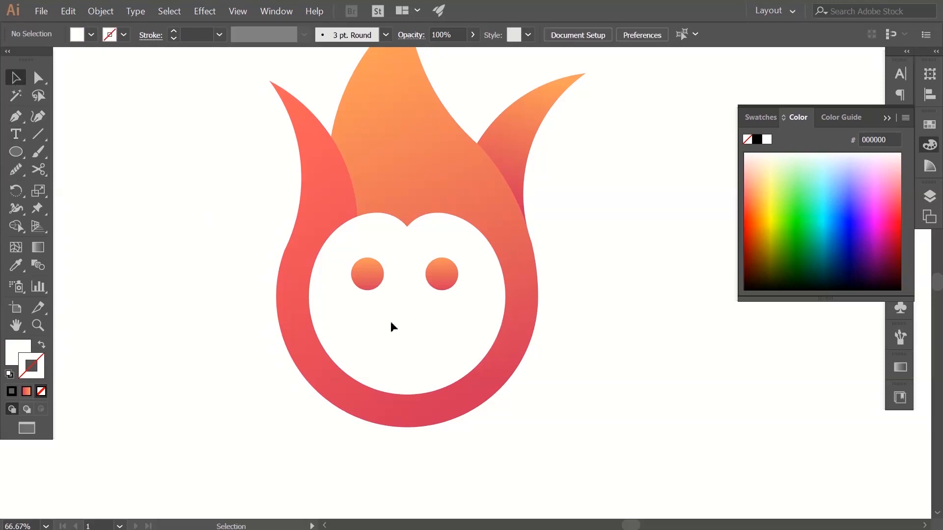
Step: Place the small white circle at the lower edge of the left eye and copy it to the same spot in the right eye
{"action": "left_click_drag", "start_coordinate": [423, 332], "coordinate": [369, 283]}
{"action": "left_click", "coordinate": [426, 334]}
{"action": "left_click_drag", "start_coordinate": [368, 284], "coordinate": [443, 285]}
{"action": "left_click", "coordinate": [516, 336]}
{"action": "left_click", "coordinate": [469, 338]}
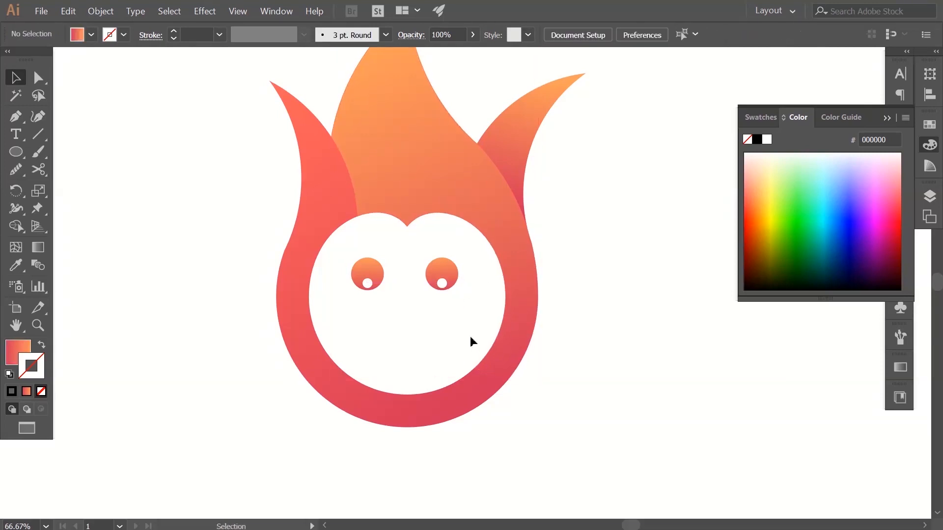
Step: Draw a 30 px gradient-filled circle without stroke in the face area below the left eye
{"action": "left_click", "coordinate": [16, 152]}
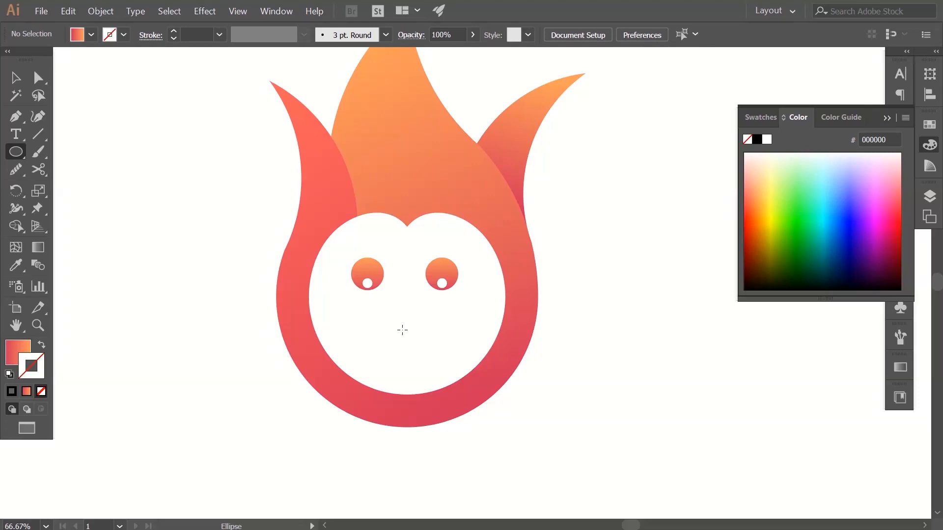
{"action": "left_click", "coordinate": [368, 332]}
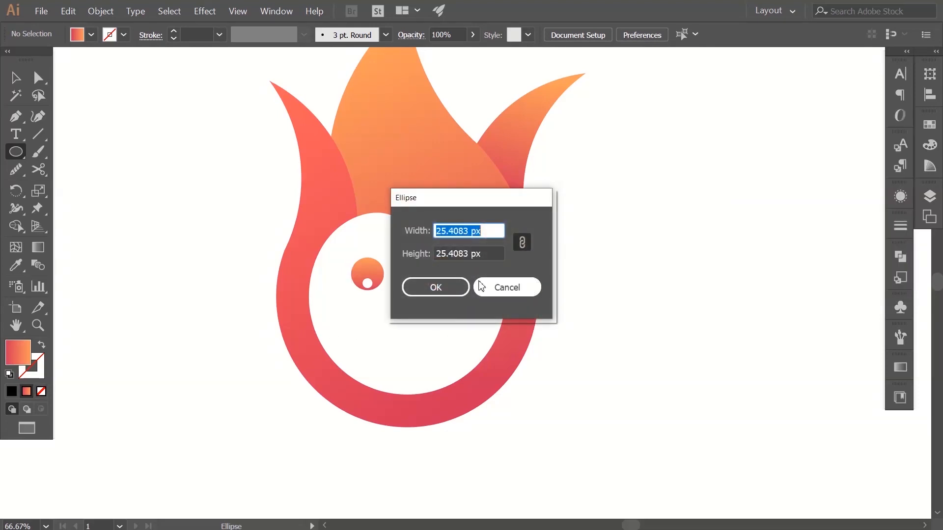
{"action": "type", "text": "4"}
{"action": "key", "text": "BackSpace"}
{"action": "type", "text": "30"}
{"action": "key", "text": "Return"}
{"action": "key", "text": "v"}
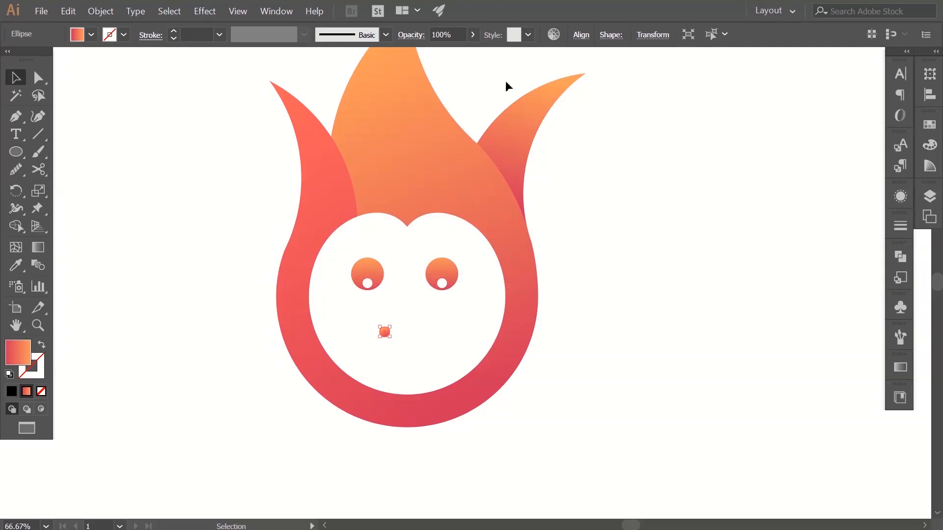
Step: Centre the small gradient circle horizontally and vertically on the artboard and shift it slightly down as a nose between and below the eyes
{"action": "left_click", "coordinate": [579, 36]}
{"action": "left_click", "coordinate": [459, 74]}
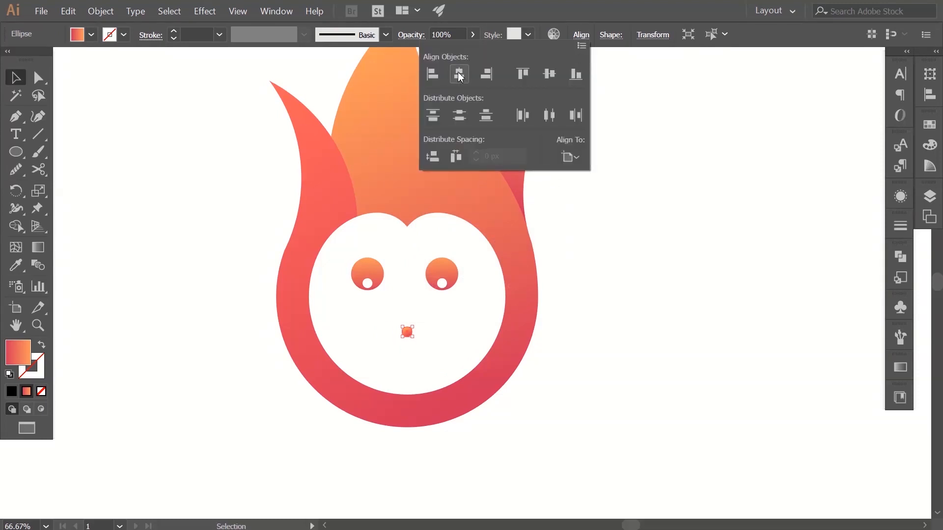
{"action": "left_click", "coordinate": [554, 79]}
{"action": "left_click", "coordinate": [645, 175]}
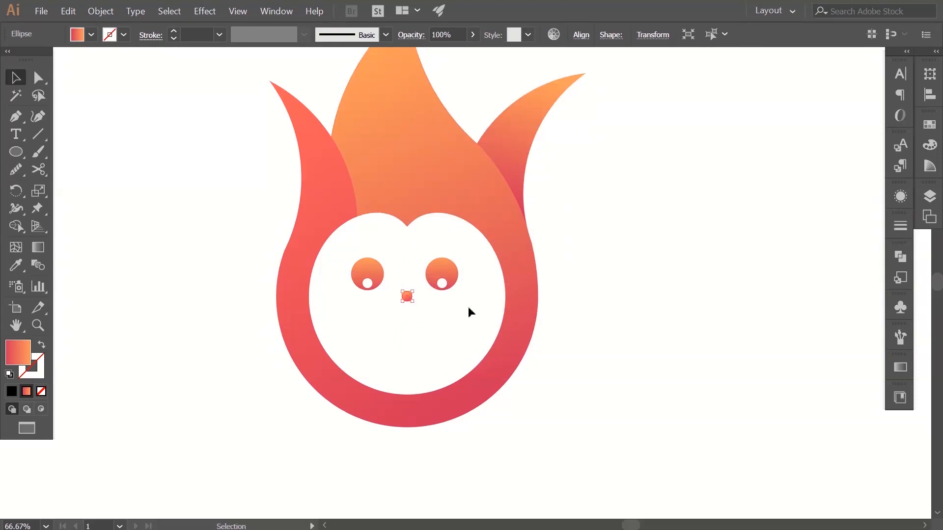
{"action": "left_click", "coordinate": [452, 323]}
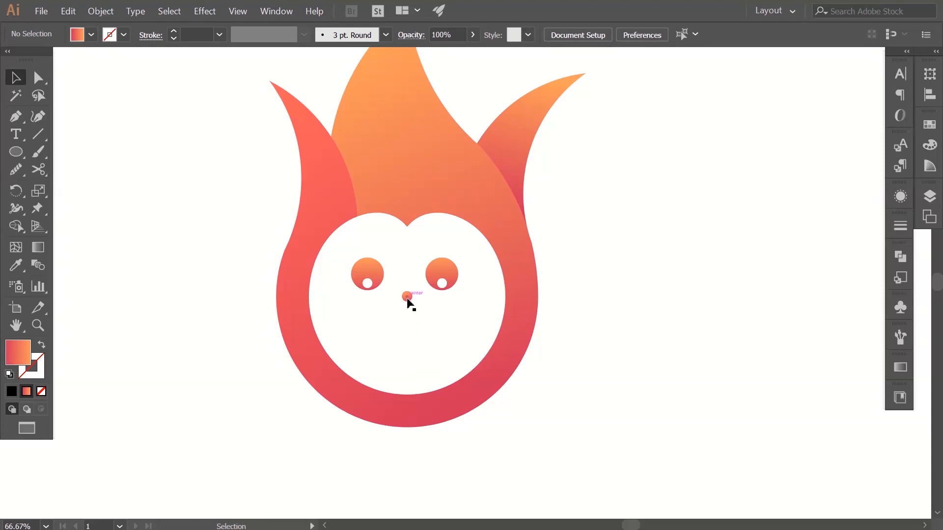
{"action": "left_click_drag", "start_coordinate": [407, 298], "coordinate": [405, 309]}
{"action": "left_click", "coordinate": [467, 330]}
Step: Draw a 60 px gradient-filled circle in the white face area below the nose
{"action": "key", "text": "l"}
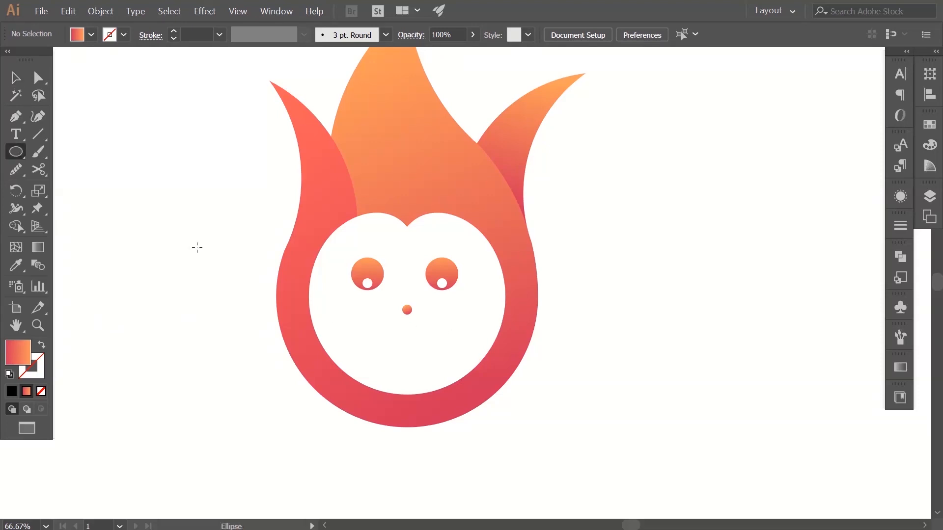
{"action": "left_click", "coordinate": [401, 347]}
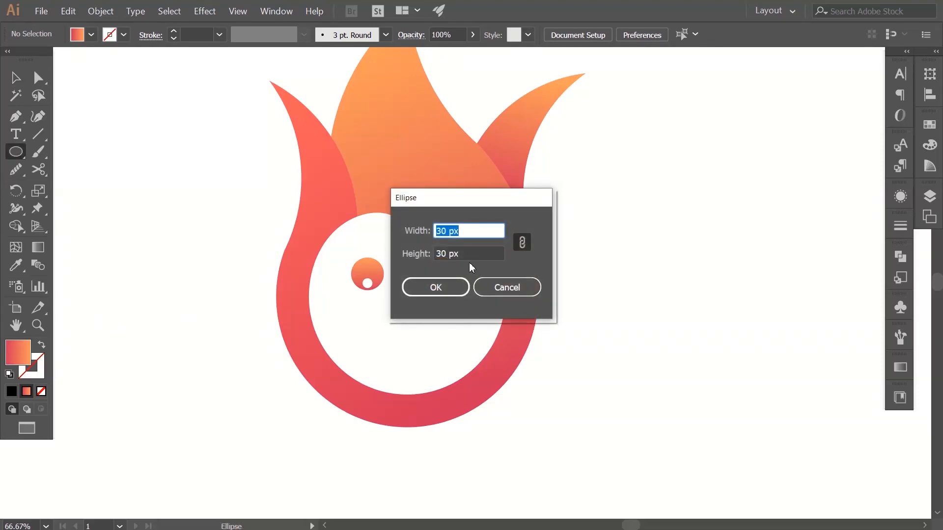
{"action": "type", "text": "40"}
{"action": "left_click", "coordinate": [439, 292]}
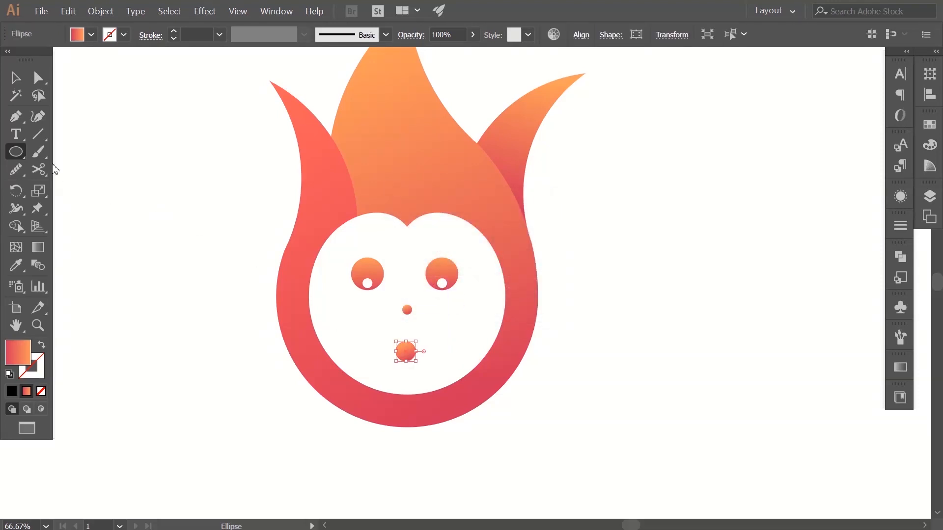
Step: Move the mouth circle up beneath the nose and duplicate it so two circles sit side by side, touching
{"action": "left_click", "coordinate": [15, 78]}
{"action": "left_click", "coordinate": [425, 368]}
{"action": "mouse_move", "coordinate": [405, 358]}
{"action": "left_mouse_down"}
{"action": "mouse_move", "coordinate": [398, 348]}
{"action": "mouse_move", "coordinate": [419, 353]}
{"action": "left_mouse_up"}
{"action": "left_click", "coordinate": [441, 358]}
{"action": "left_click", "coordinate": [458, 352]}
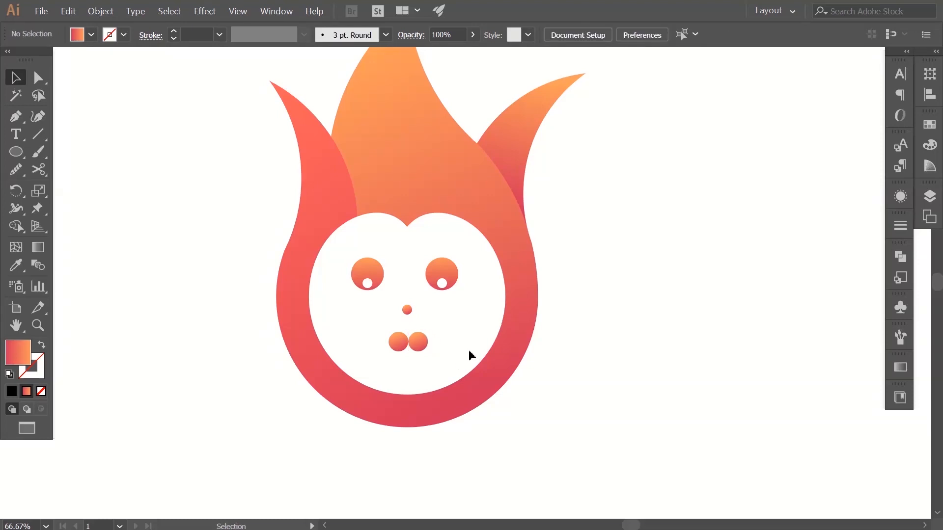
Step: Swap fill and stroke on the two mouth circles, giving them a gradient outline and no fill
{"action": "key", "text": "z"}
{"action": "left_click", "coordinate": [415, 350]}
{"action": "left_click", "coordinate": [415, 350]}
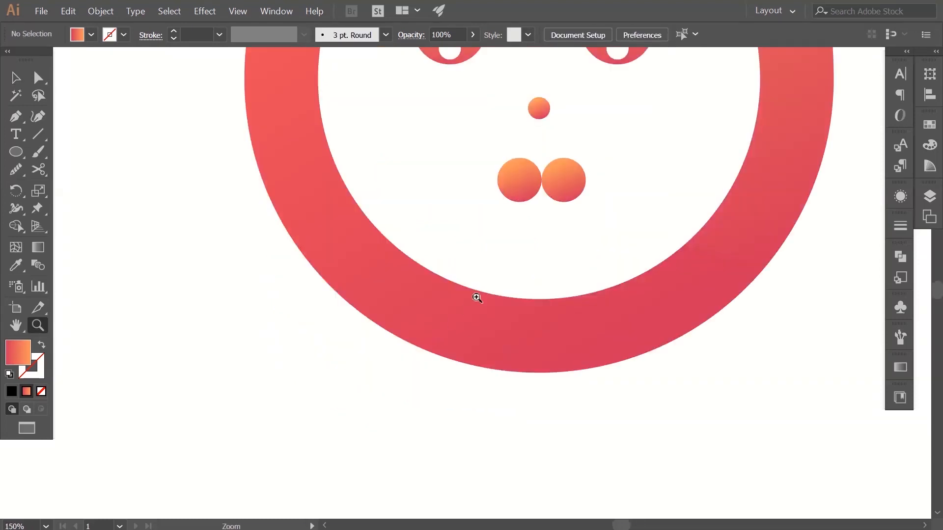
{"action": "left_click_drag", "start_coordinate": [517, 237], "coordinate": [443, 324]}
{"action": "left_click", "coordinate": [524, 219]}
{"action": "left_click_drag", "start_coordinate": [537, 237], "coordinate": [508, 294]}
{"action": "left_click", "coordinate": [472, 325]}
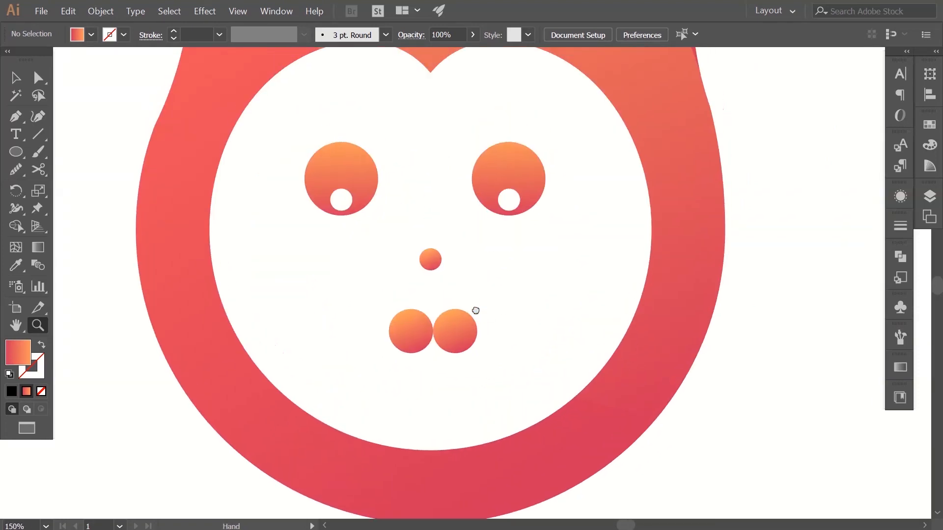
{"action": "left_click", "coordinate": [15, 78]}
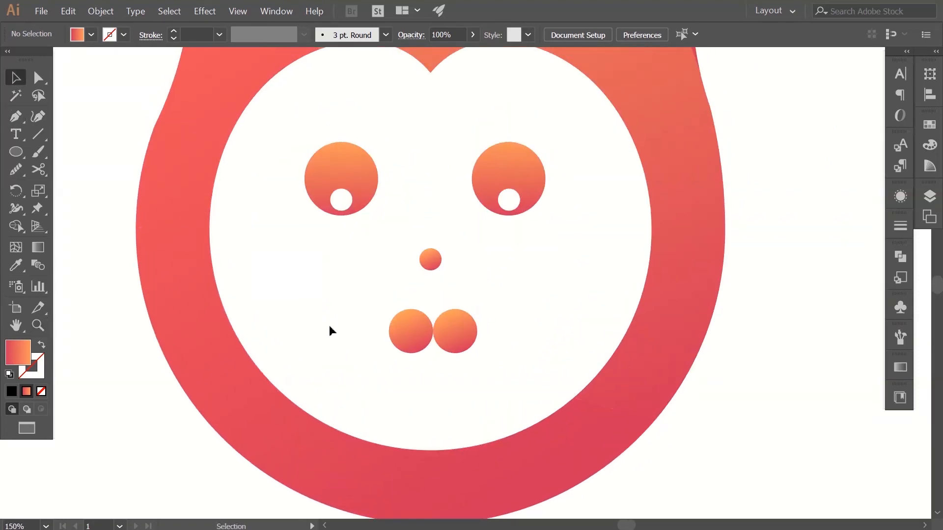
{"action": "left_click_drag", "start_coordinate": [441, 346], "coordinate": [441, 347]}
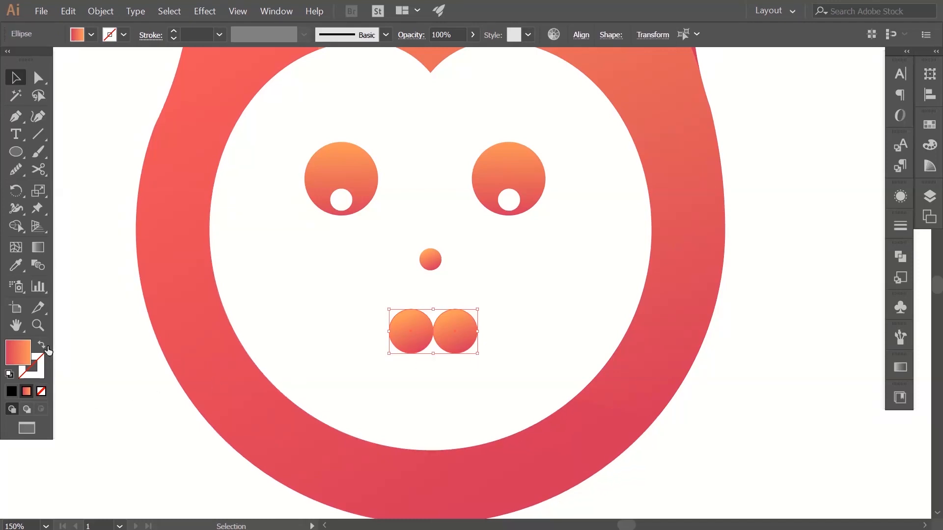
{"action": "left_click", "coordinate": [42, 346]}
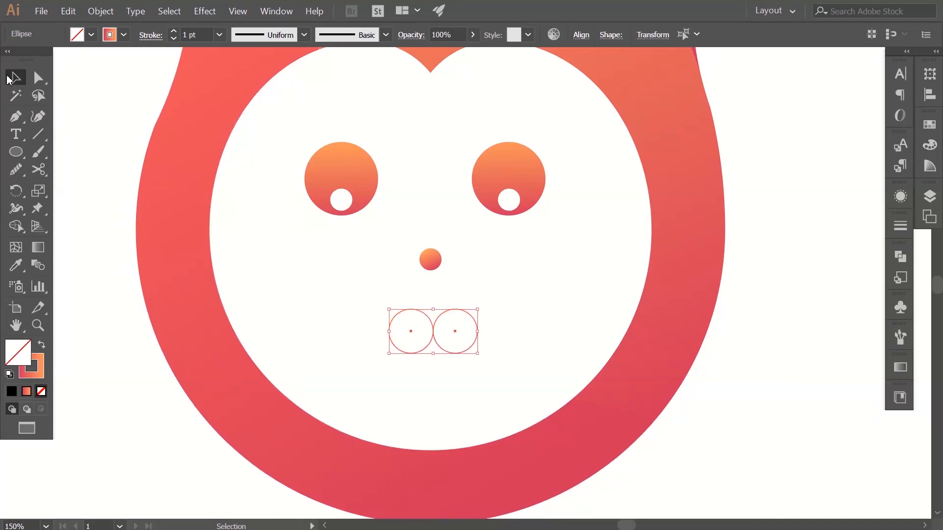
{"action": "left_click", "coordinate": [295, 279]}
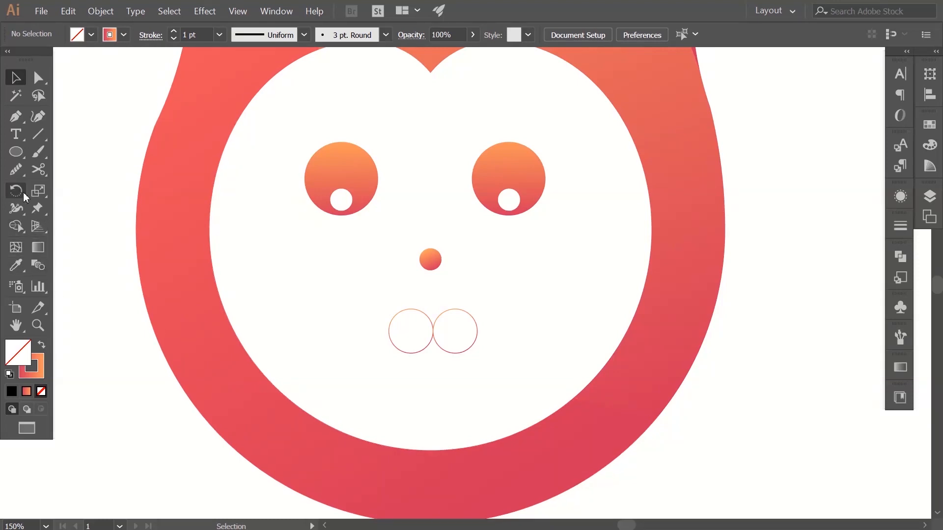
Step: Cut both mouth circles at their left and right anchor points with the Scissors tool
{"action": "left_click", "coordinate": [41, 171]}
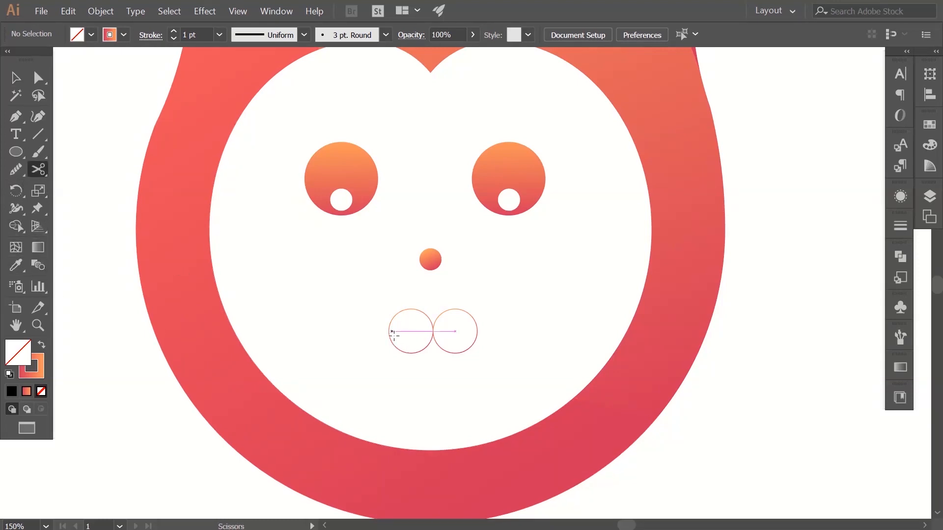
{"action": "left_click_drag", "start_coordinate": [483, 346], "coordinate": [484, 347]}
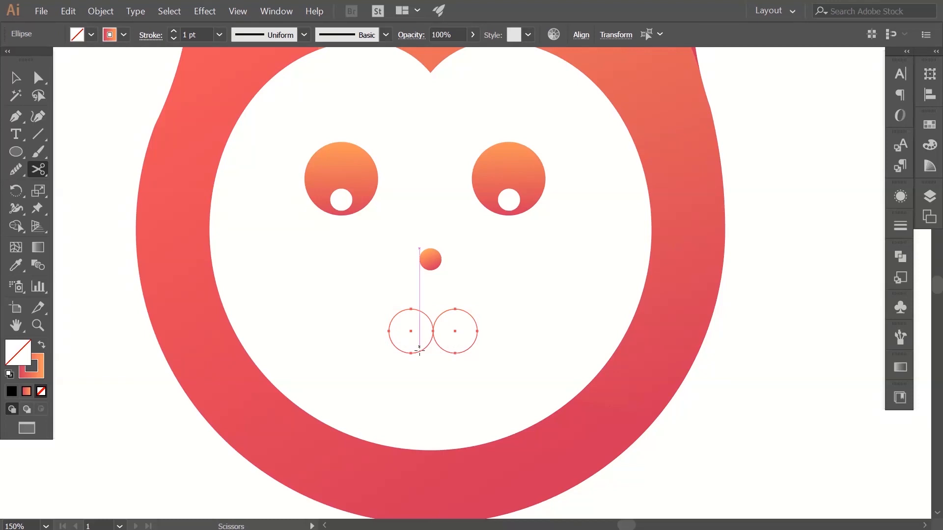
{"action": "left_click", "coordinate": [390, 332]}
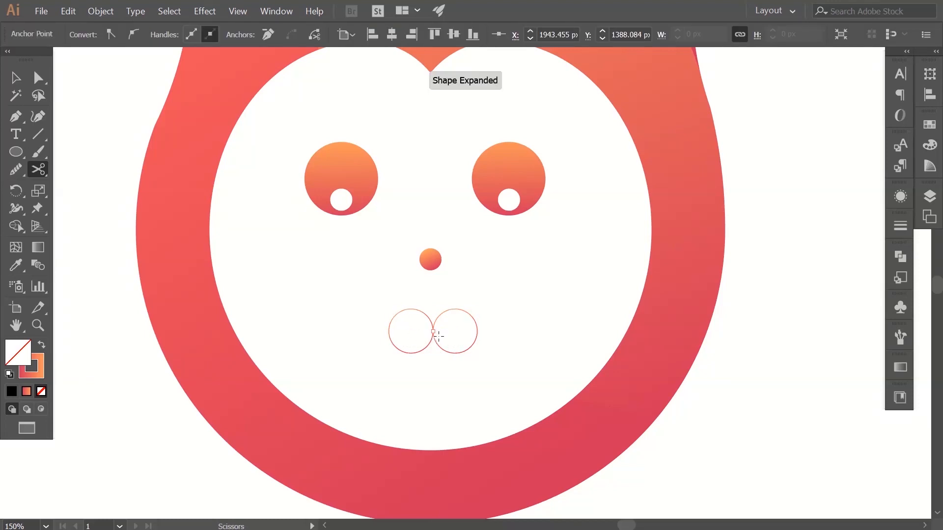
{"action": "left_click", "coordinate": [432, 332]}
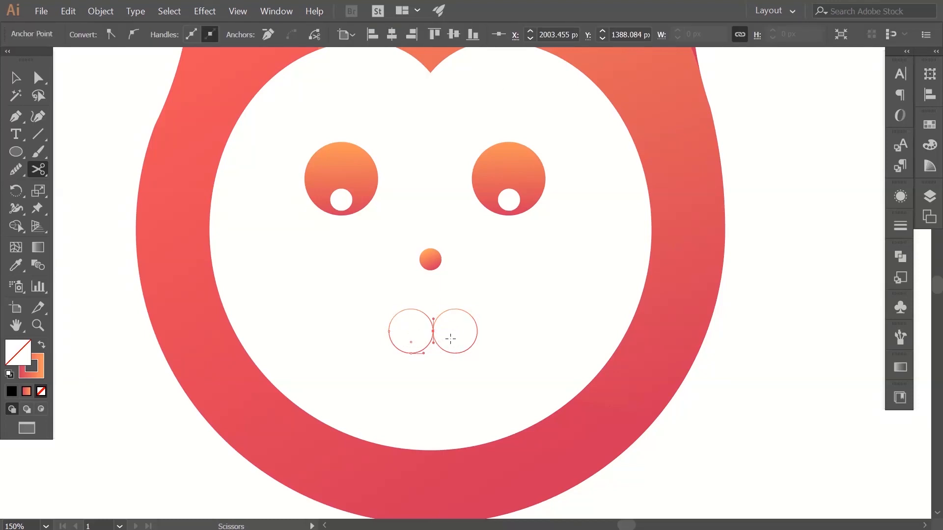
{"action": "left_click", "coordinate": [477, 332]}
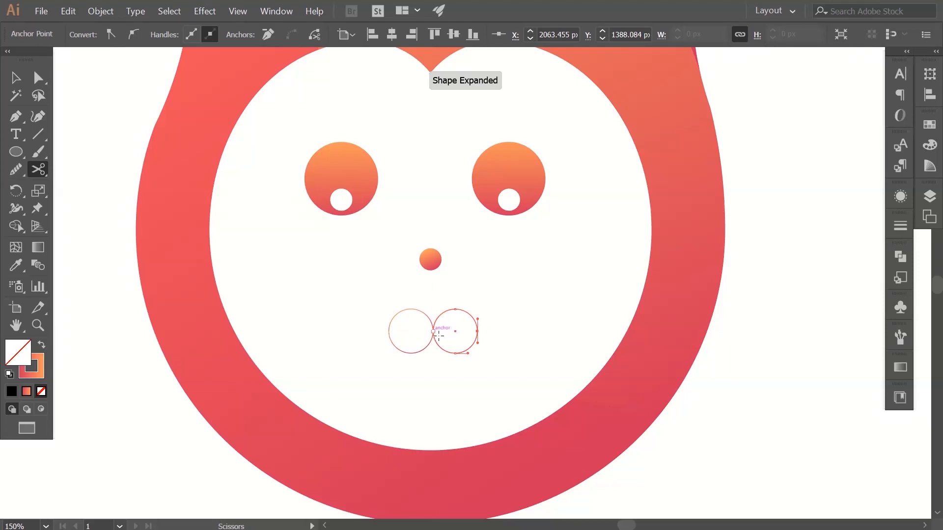
{"action": "left_click", "coordinate": [434, 332]}
Step: Delete the upper halves of the two cut mouth circles
{"action": "left_click", "coordinate": [15, 77]}
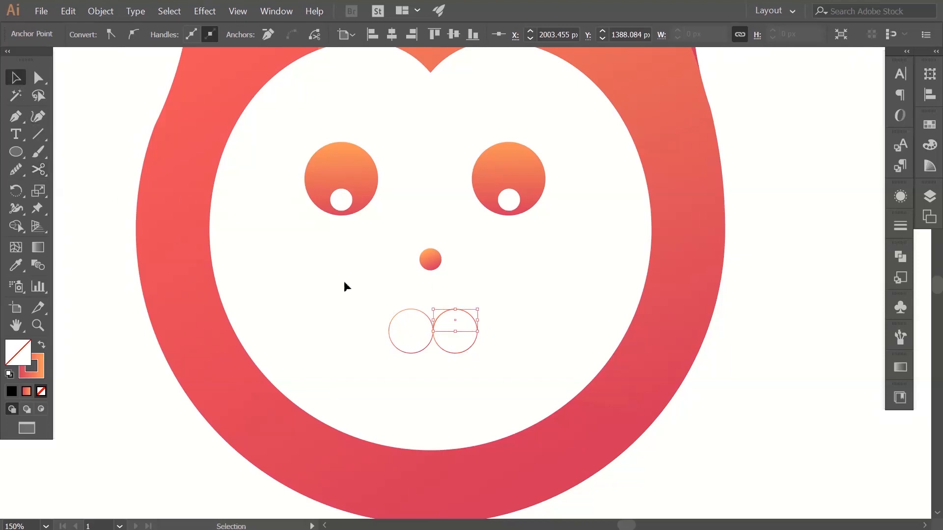
{"action": "left_click", "coordinate": [309, 263]}
{"action": "left_click_drag", "start_coordinate": [457, 315], "coordinate": [459, 316]}
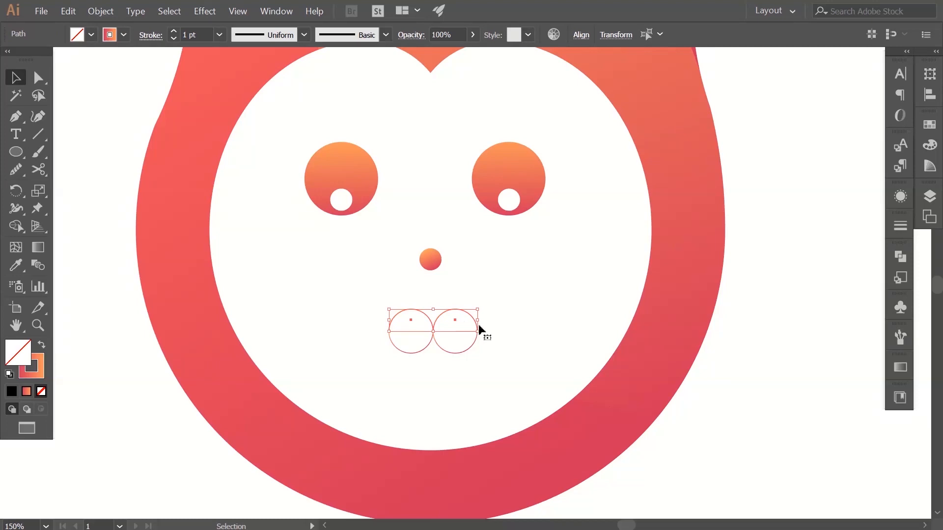
{"action": "key", "text": "Delete"}
Step: Set the stroke weight of the two remaining mouth arcs to 4 pt
{"action": "left_click_drag", "start_coordinate": [480, 369], "coordinate": [388, 320]}
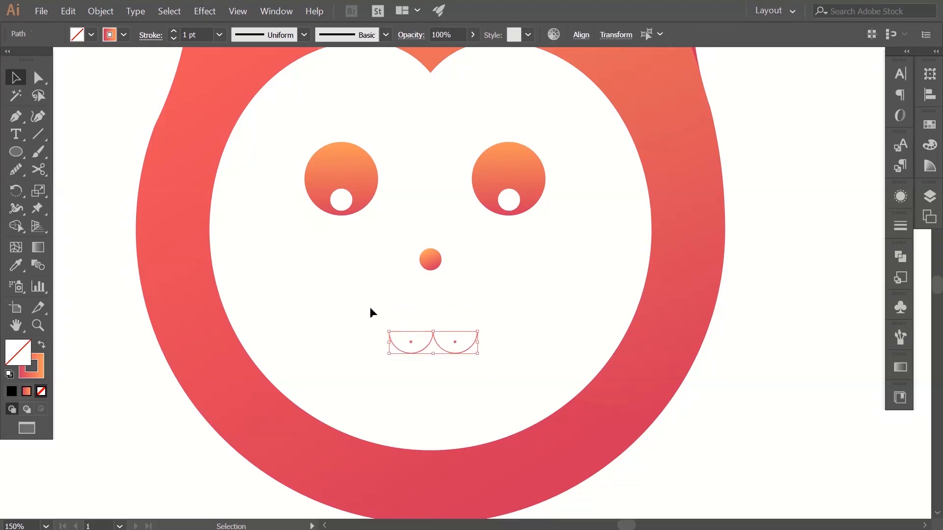
{"action": "left_click", "coordinate": [219, 35]}
{"action": "left_click", "coordinate": [246, 147]}
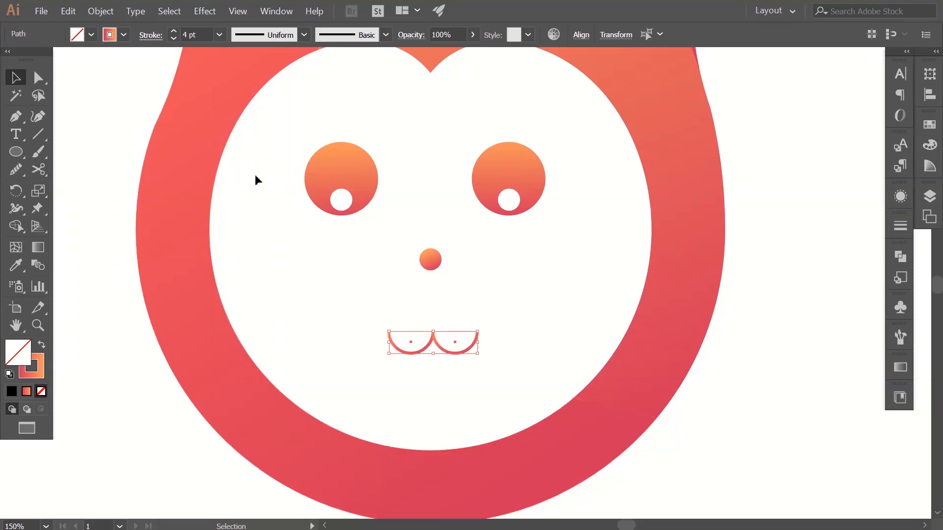
{"action": "left_click", "coordinate": [279, 267]}
Step: Examine the whole flame character, from the flame tips down to the chin
{"action": "key", "text": "z"}
{"action": "left_click", "coordinate": [481, 307], "text": "alt"}
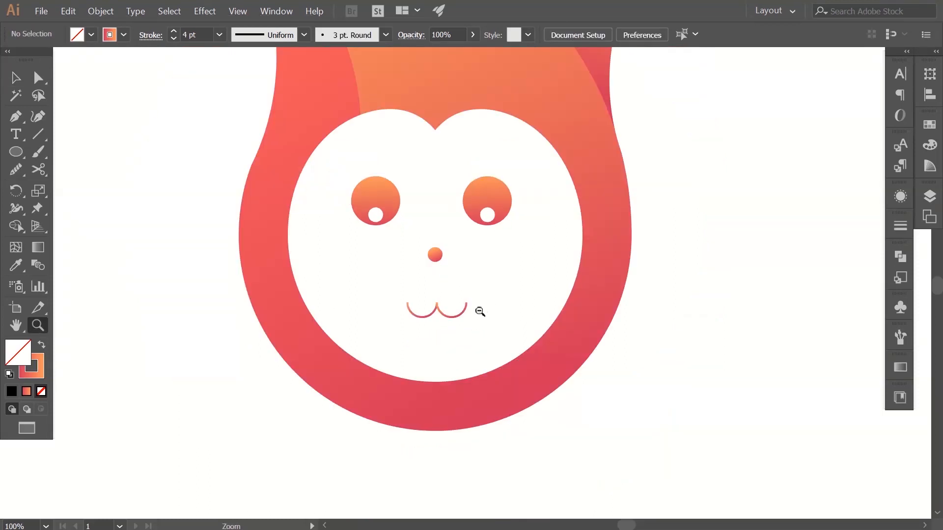
{"action": "left_click", "coordinate": [480, 311], "text": "alt"}
{"action": "left_click", "coordinate": [480, 309], "text": "alt"}
{"action": "left_click_drag", "start_coordinate": [489, 250], "coordinate": [474, 314]}
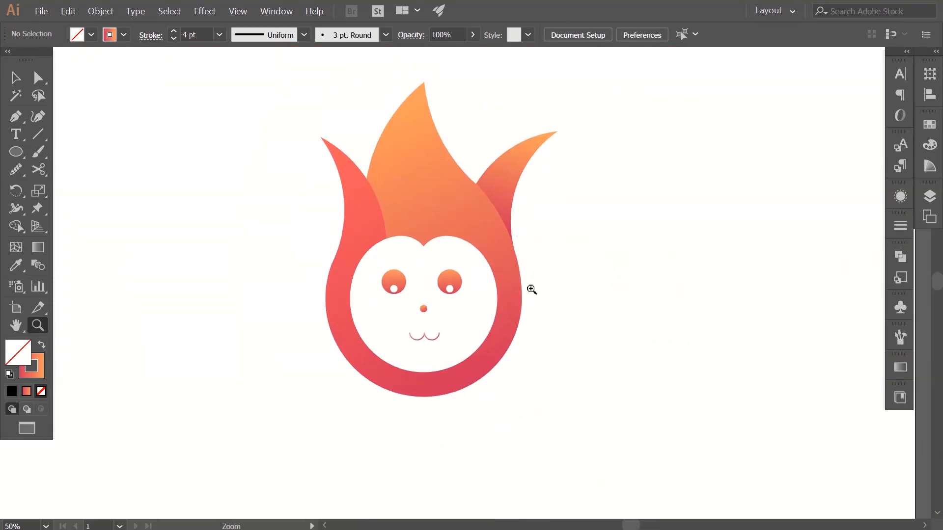
{"action": "left_click", "coordinate": [12, 76]}
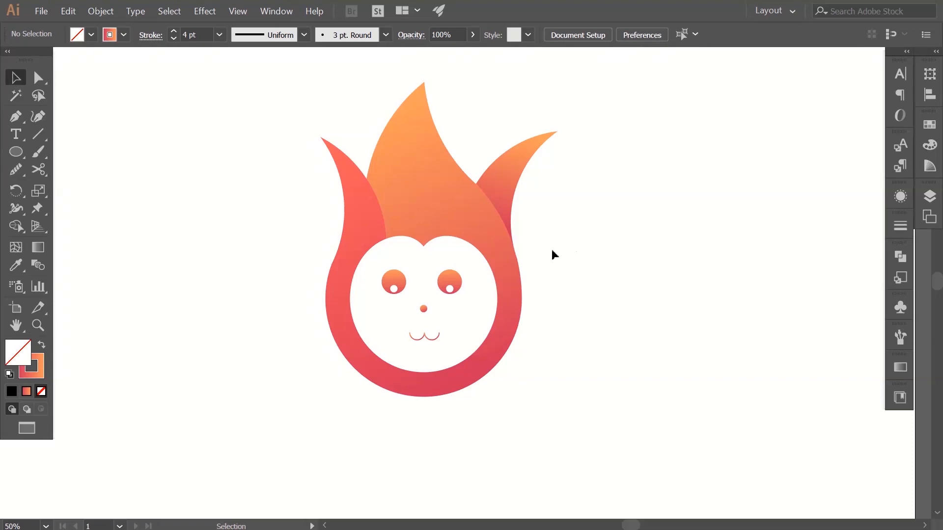
{"action": "left_click_drag", "start_coordinate": [580, 244], "coordinate": [582, 251]}
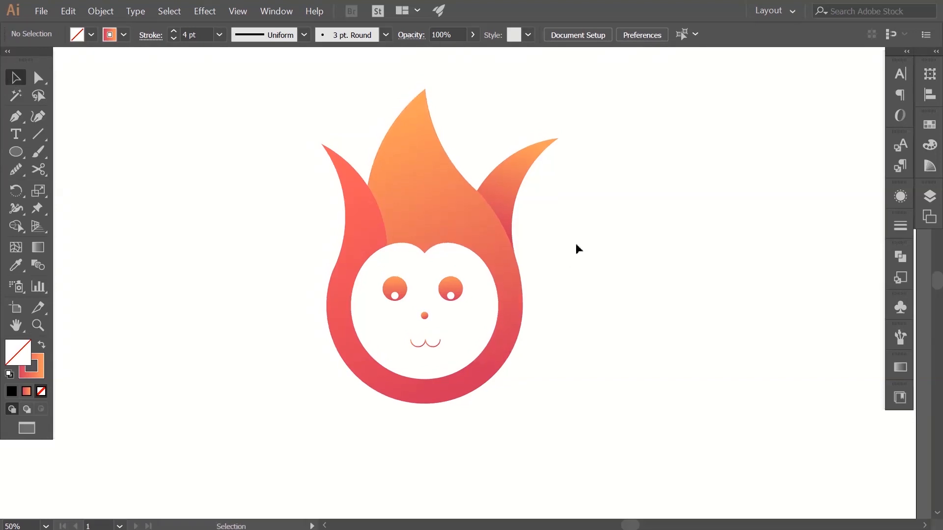